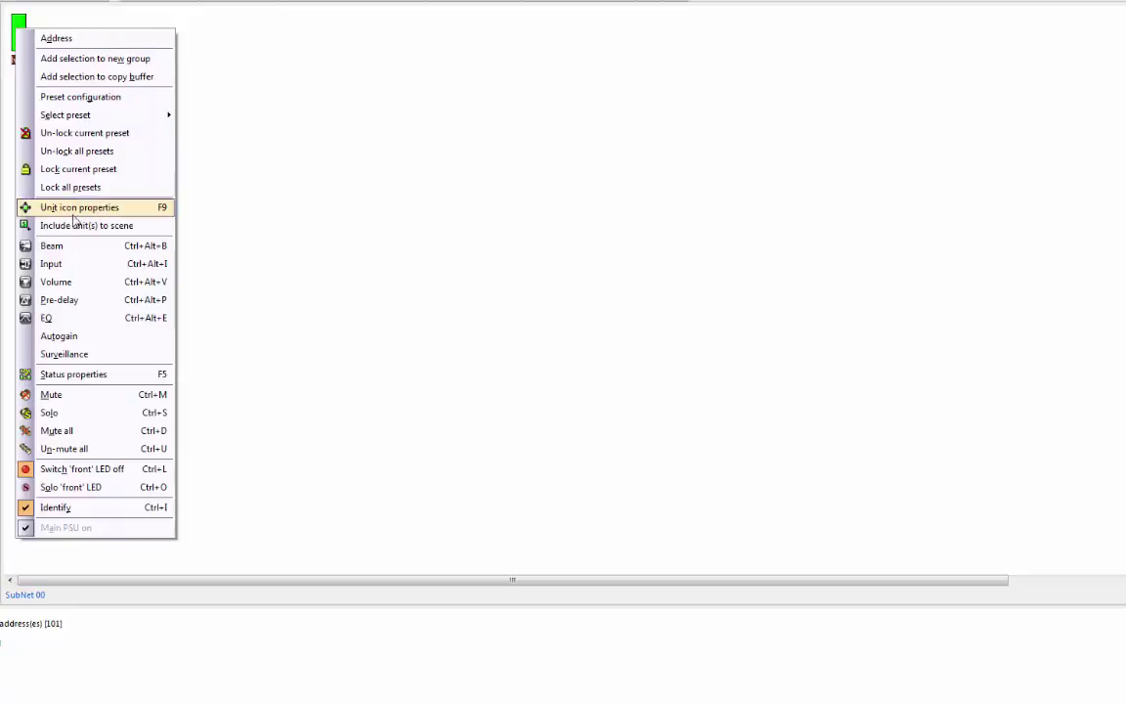
left_click(77, 245)
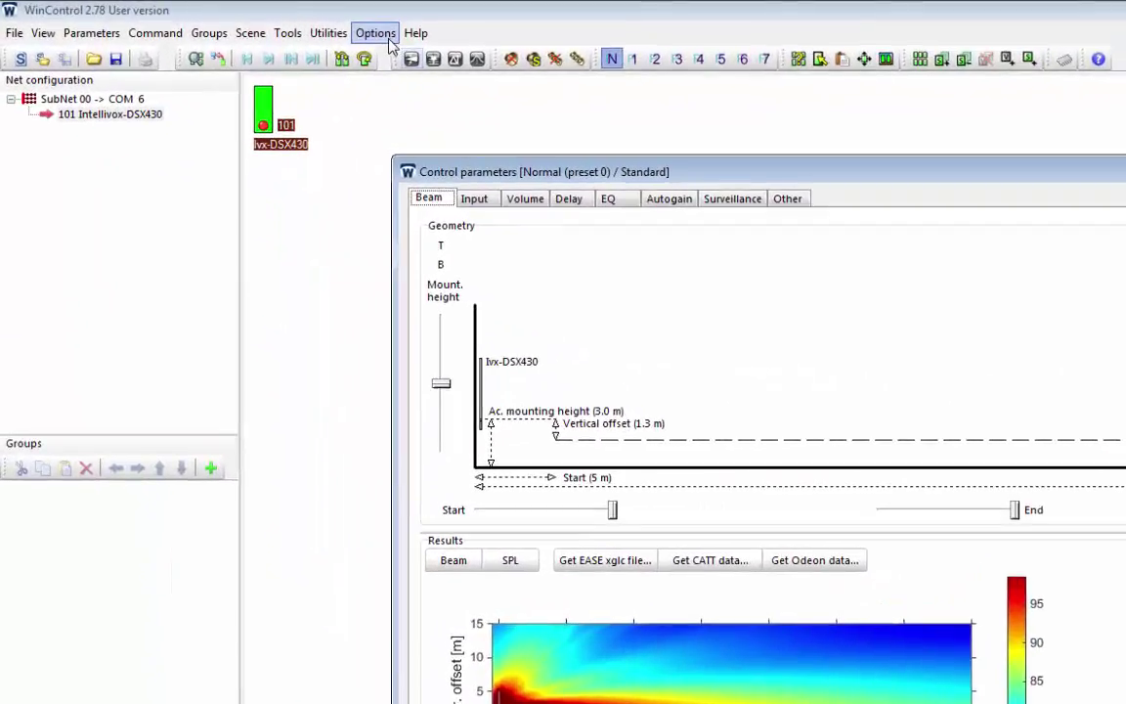
left_click(271, 25)
left_click(407, 57)
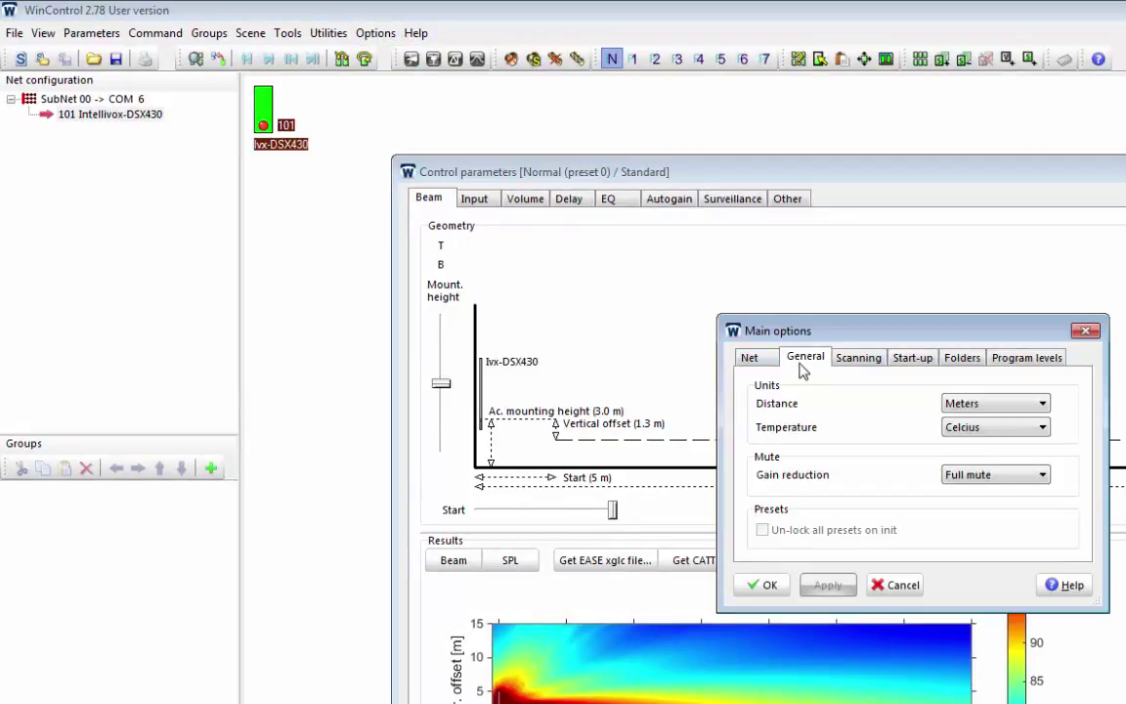
left_click(975, 407)
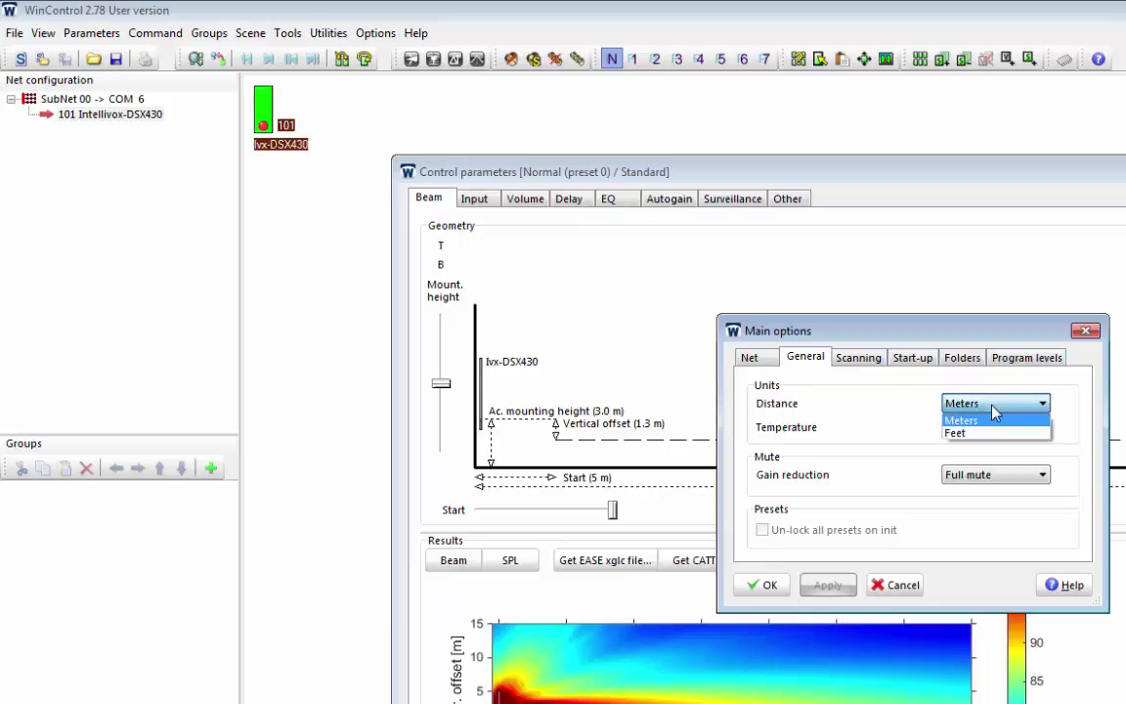
left_click(992, 433)
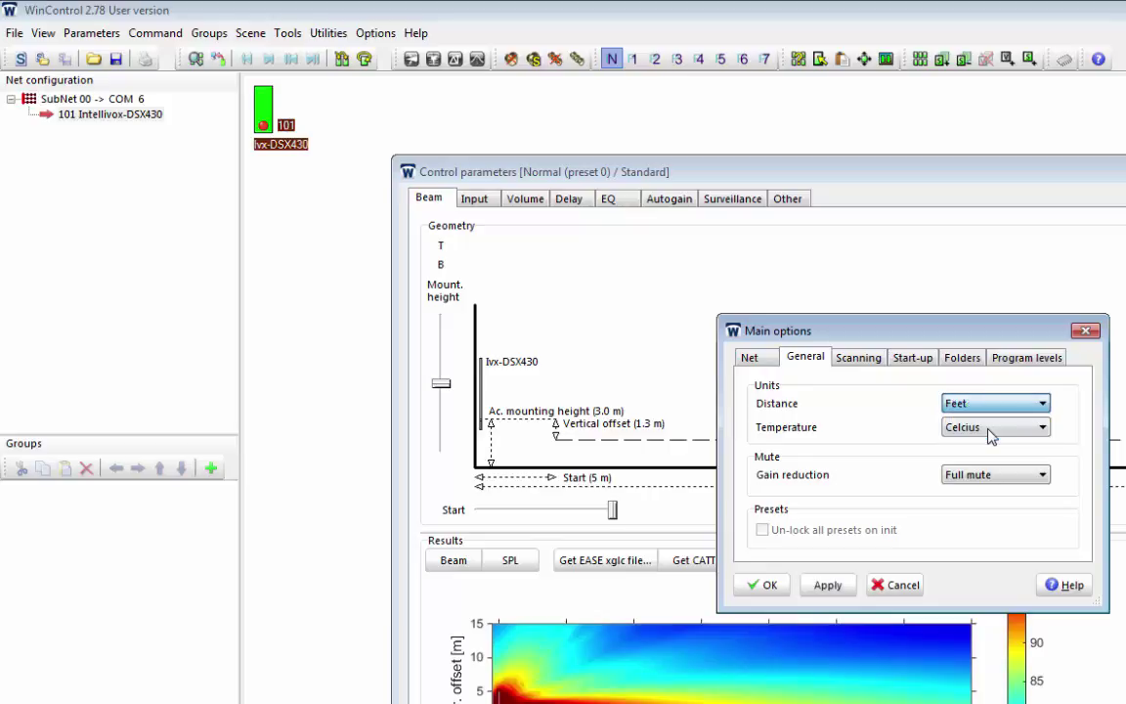
left_click(771, 584)
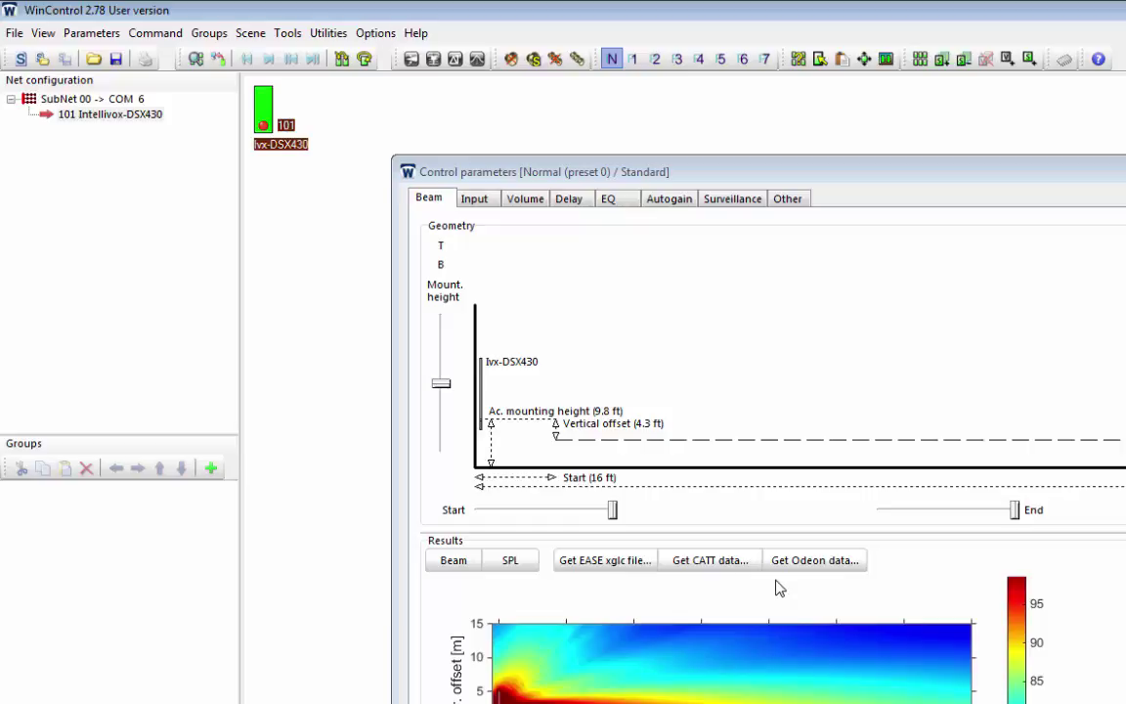
left_click(377, 33)
left_click(394, 59)
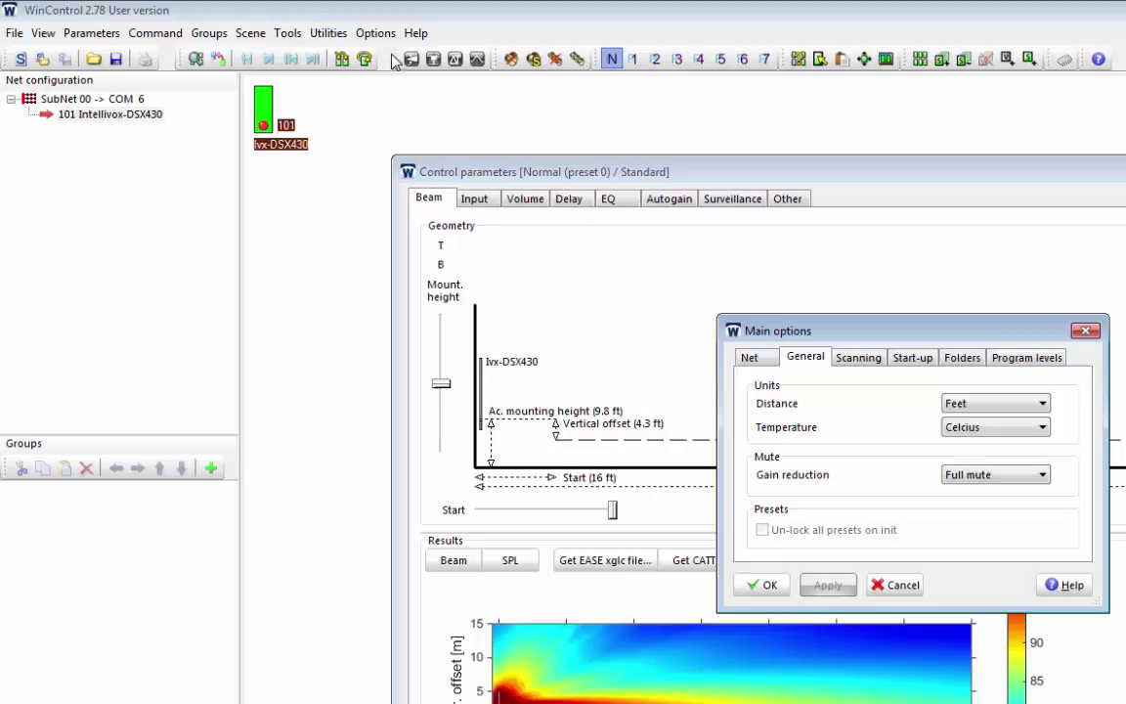
left_click(978, 403)
left_click(979, 421)
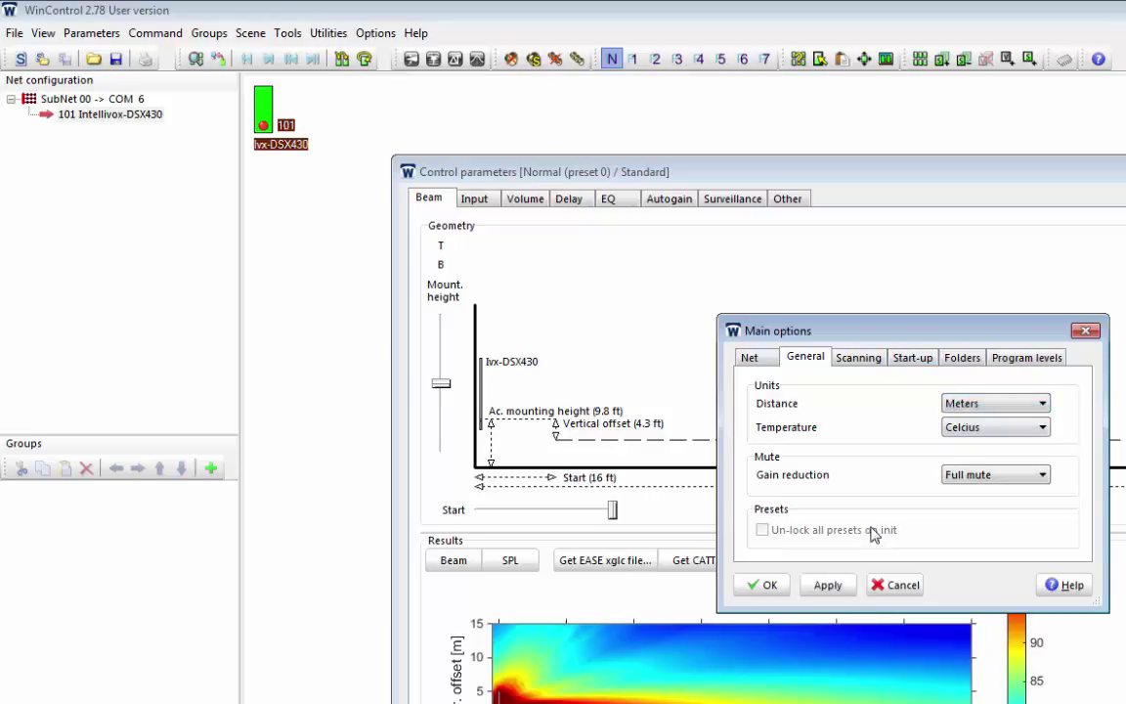
left_click(770, 584)
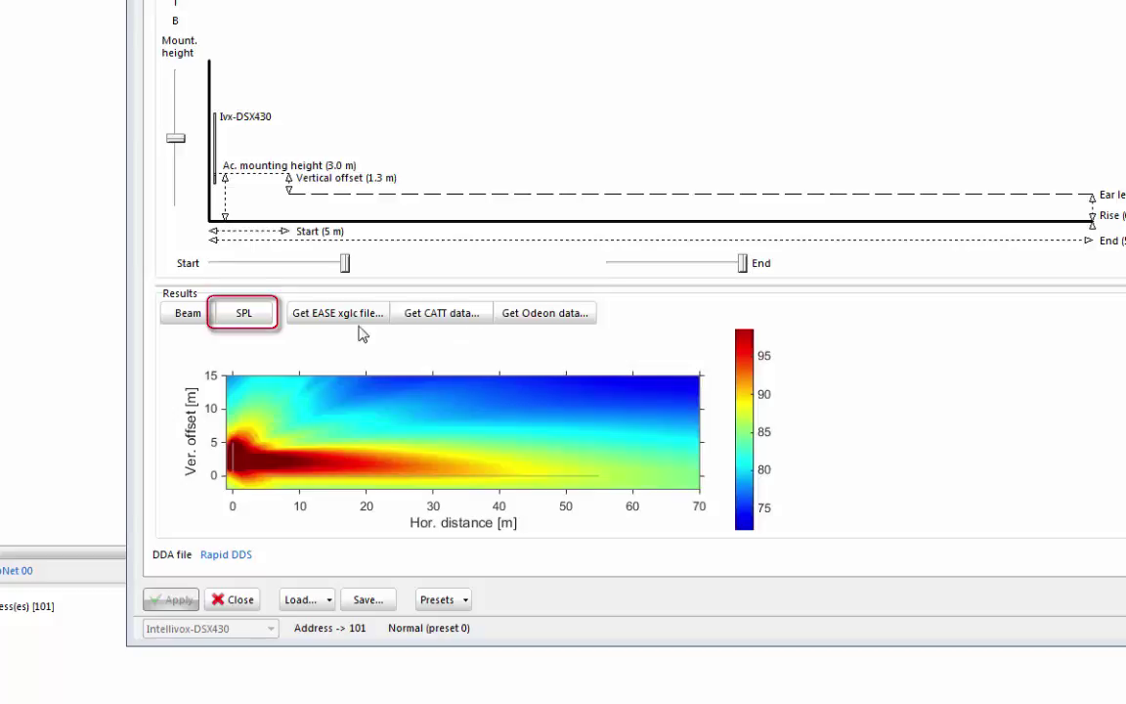
View the SPL-versus-distance curve for the 5–55 m audience, then switch back to the coverage map
left_click(257, 320)
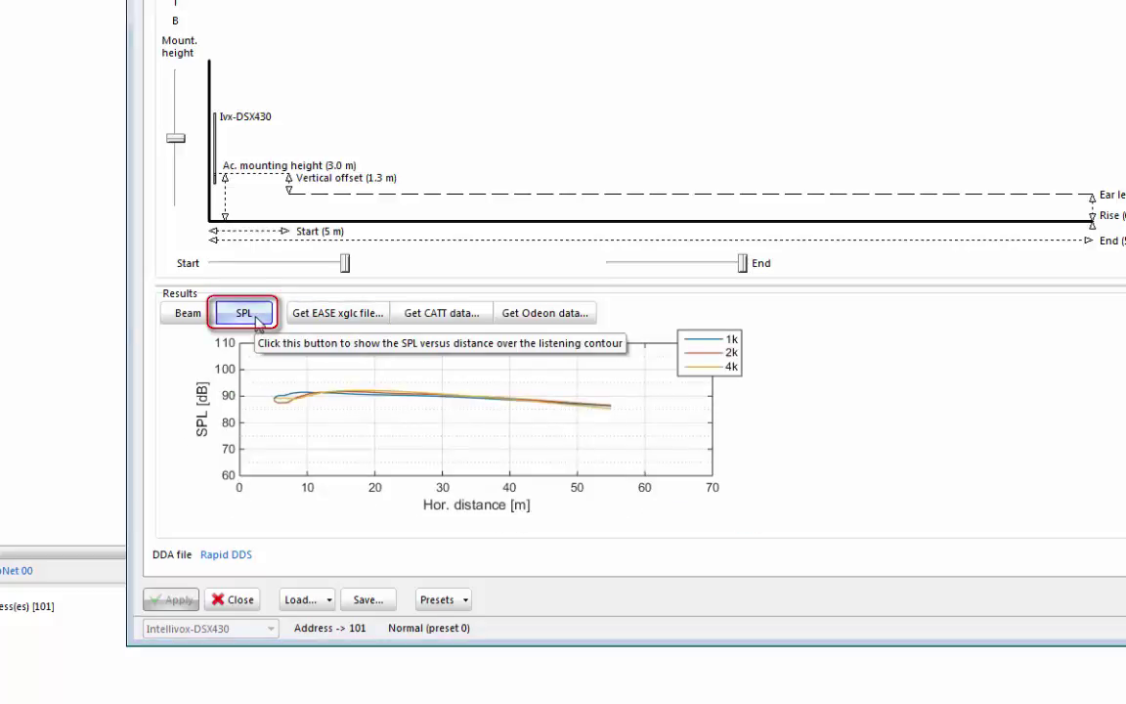
left_click(188, 313)
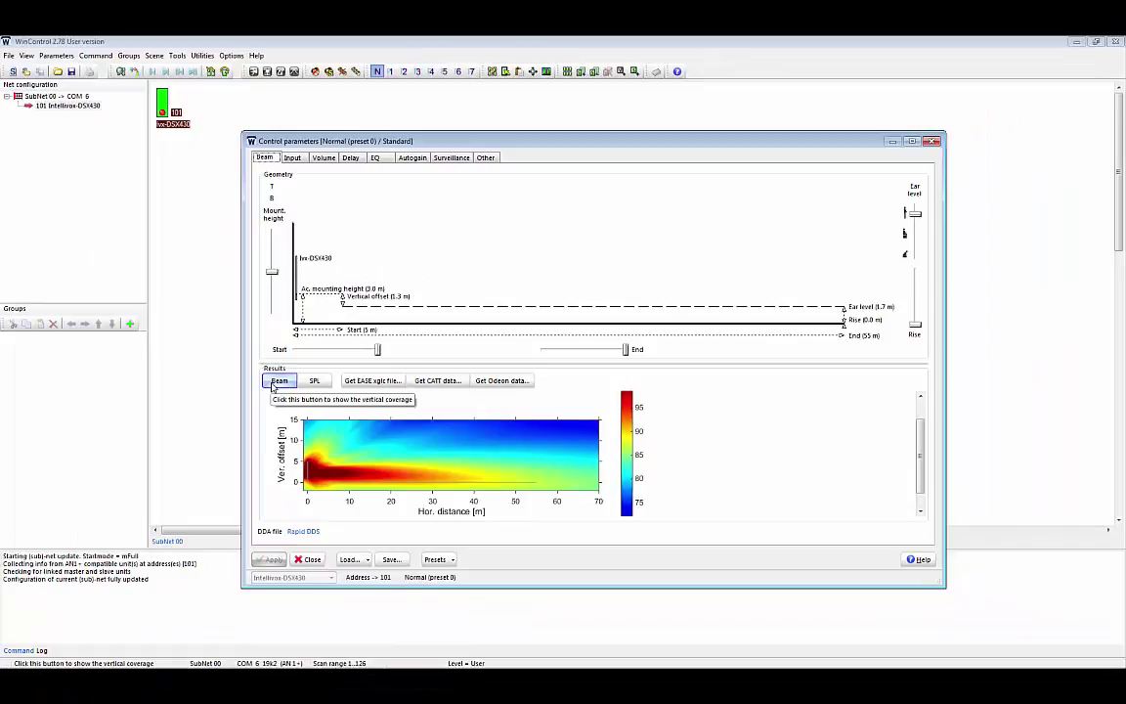
left_click(802, 311)
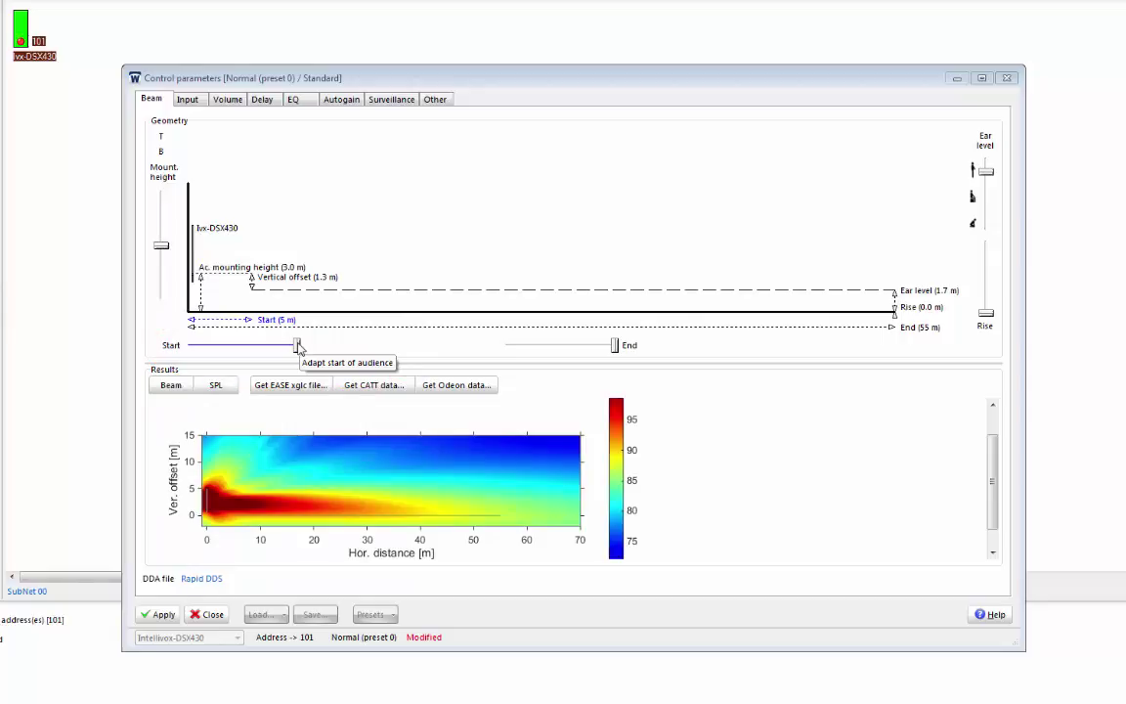
Move the audience start from 5 m to exactly 3 m using Set value
mouse_move(299, 347)
left_mouse_down()
mouse_move(190, 358)
mouse_move(294, 354)
left_mouse_up()
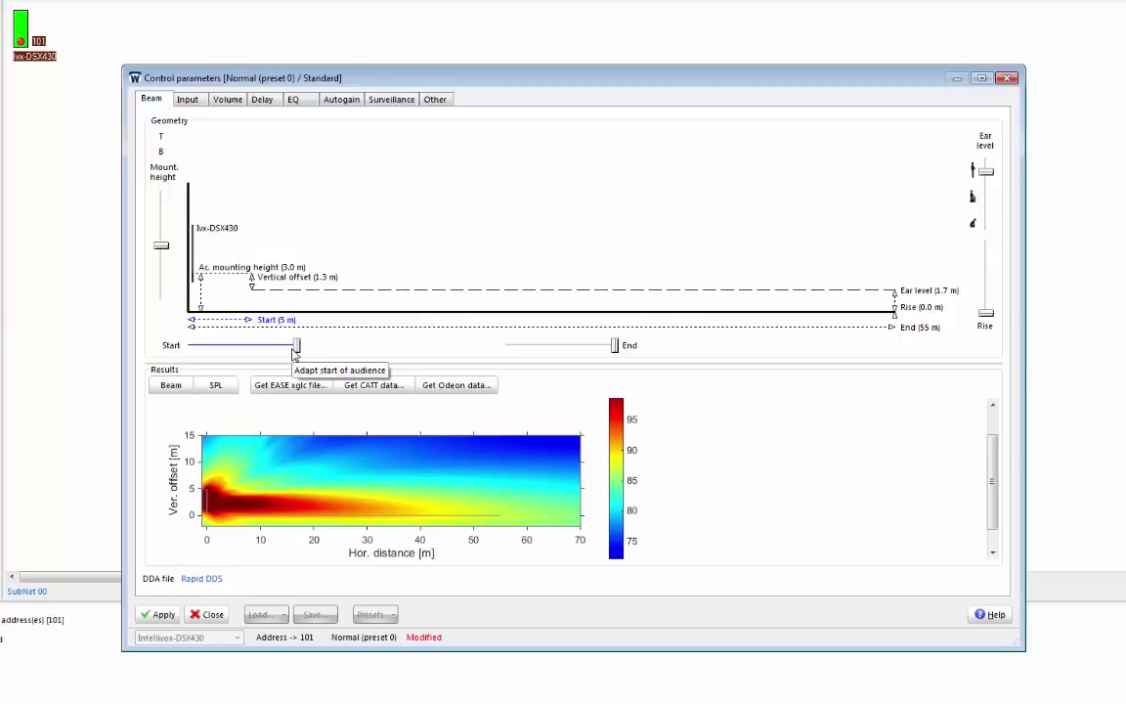
right_click(297, 349)
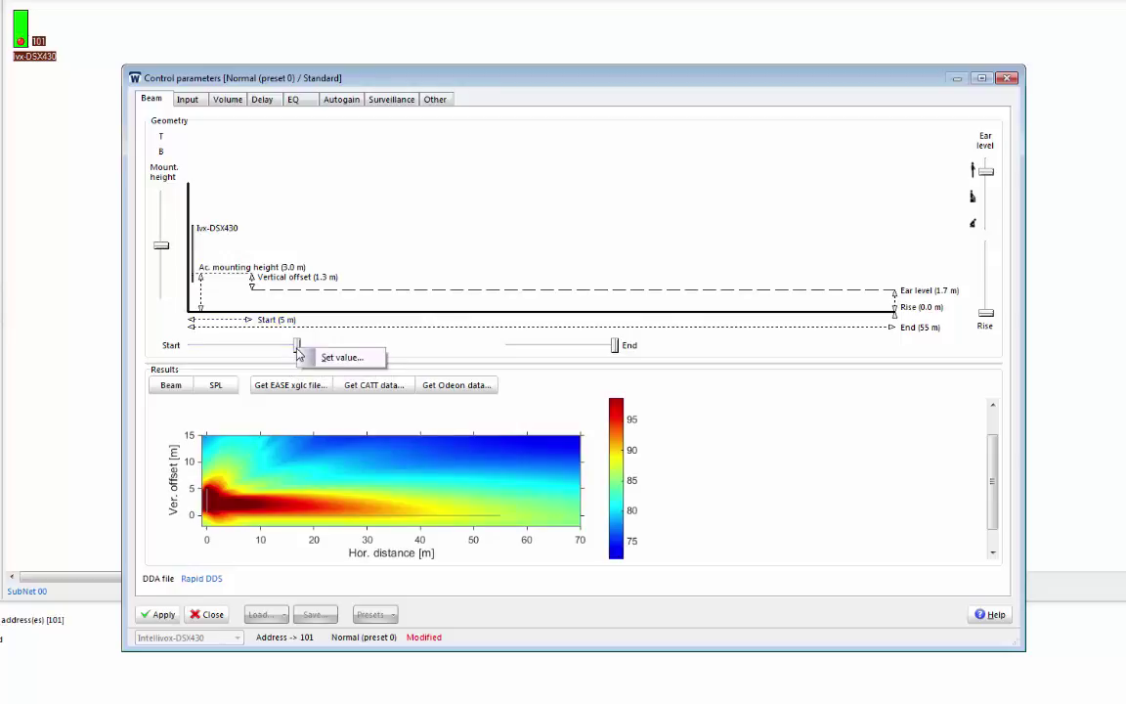
left_click(334, 358)
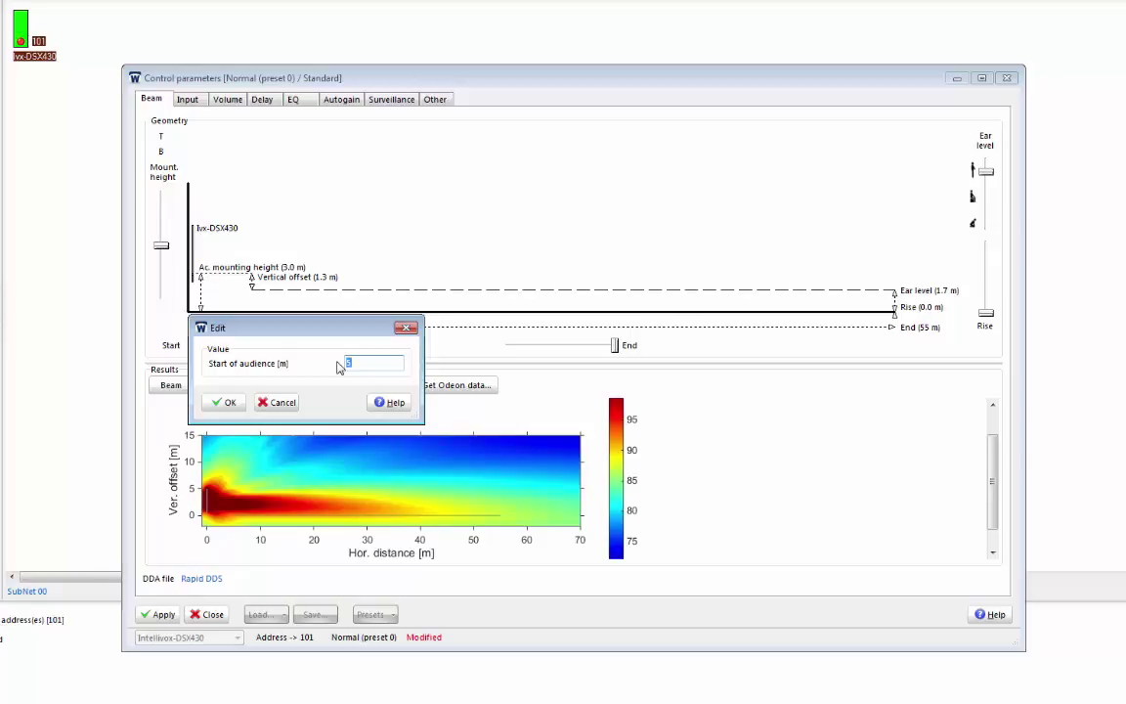
type("3")
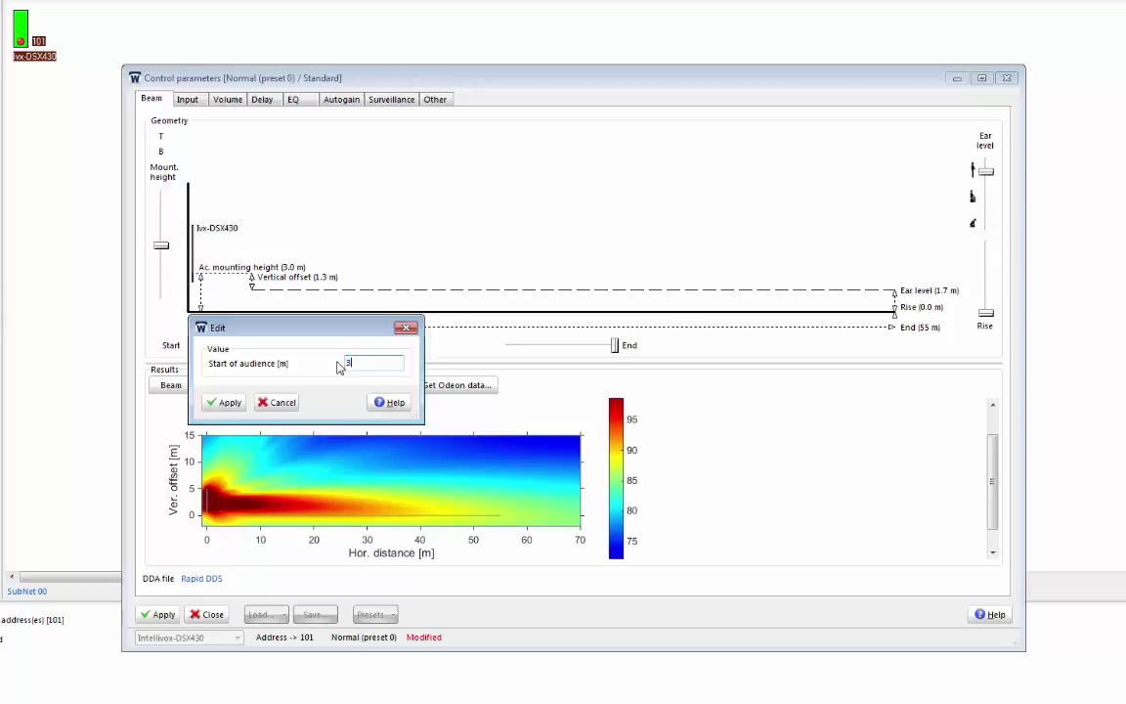
left_click(228, 403)
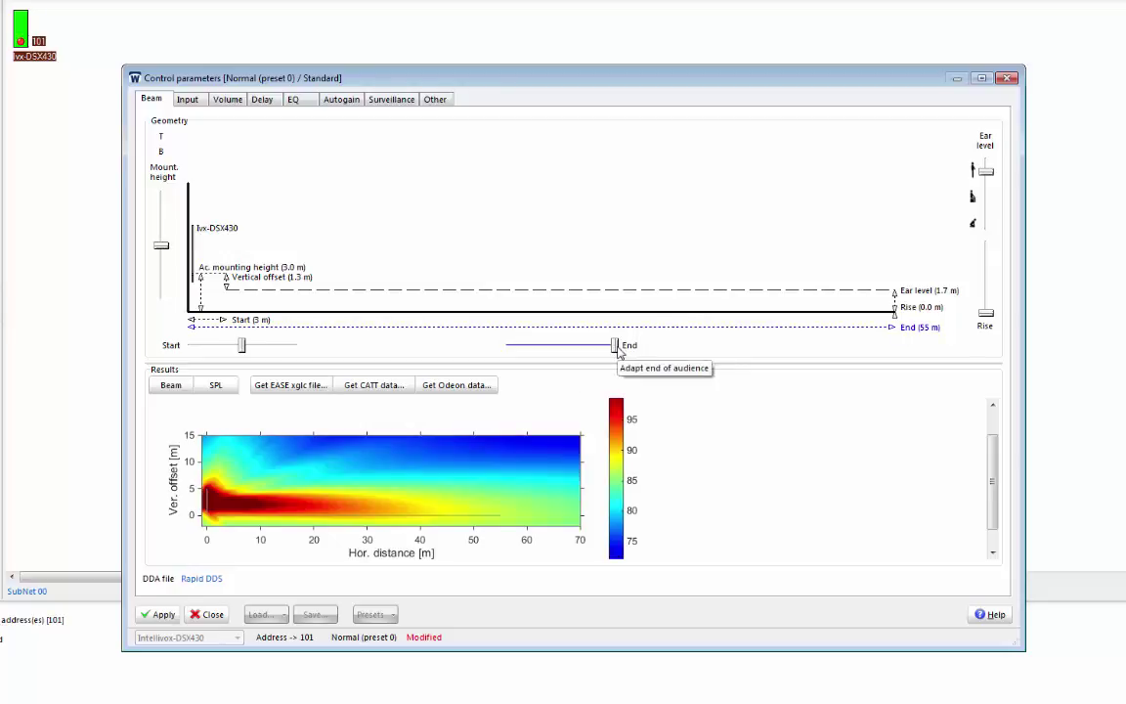
Pull the audience end in from 55 m to 38 m
left_click_drag(616, 352, 576, 350)
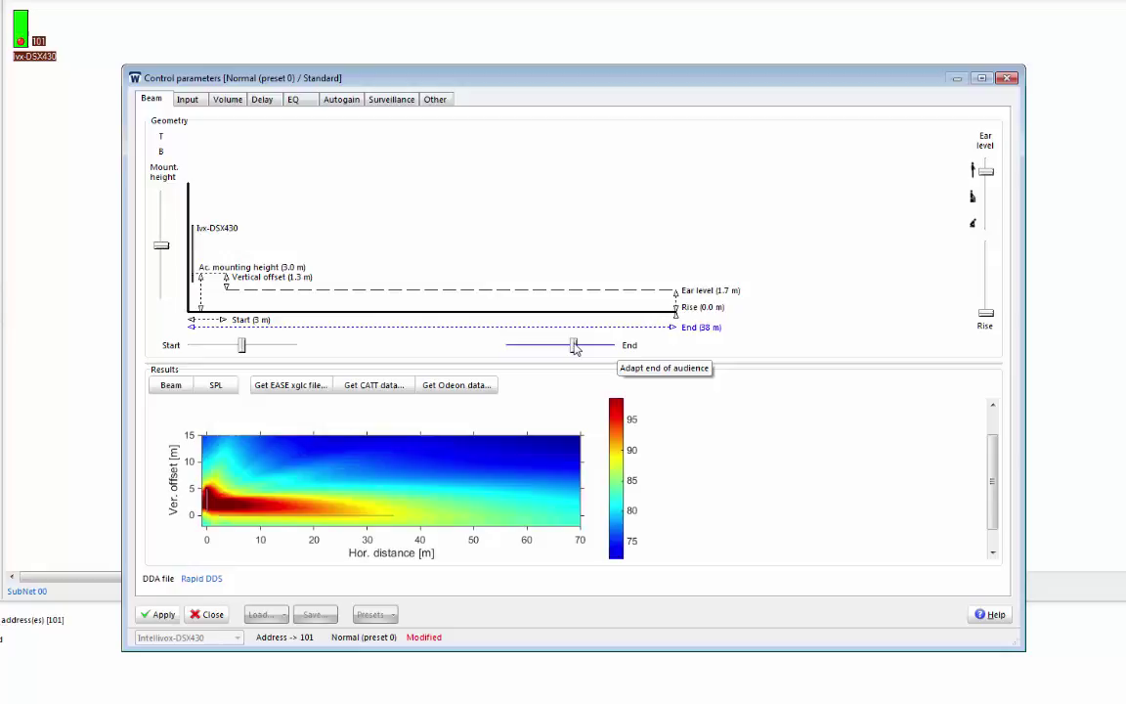
Compare the sitting and kneeling ear-level presets, then set the ear level to 1.5 m
left_click(975, 198)
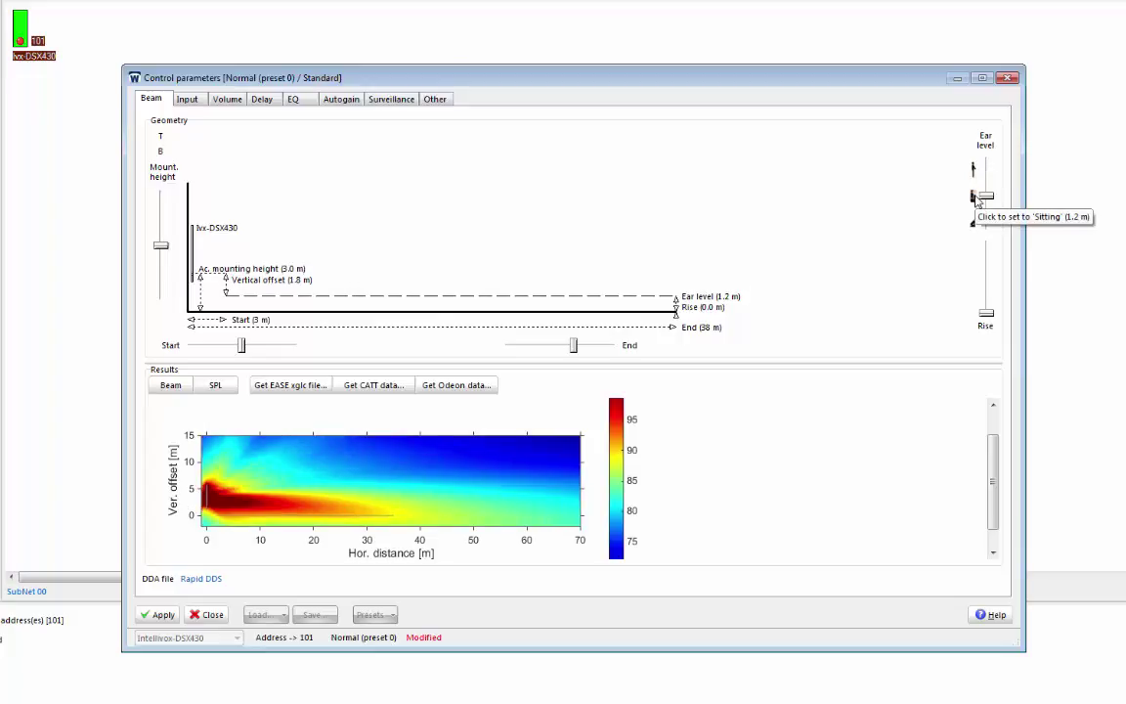
left_click(974, 224)
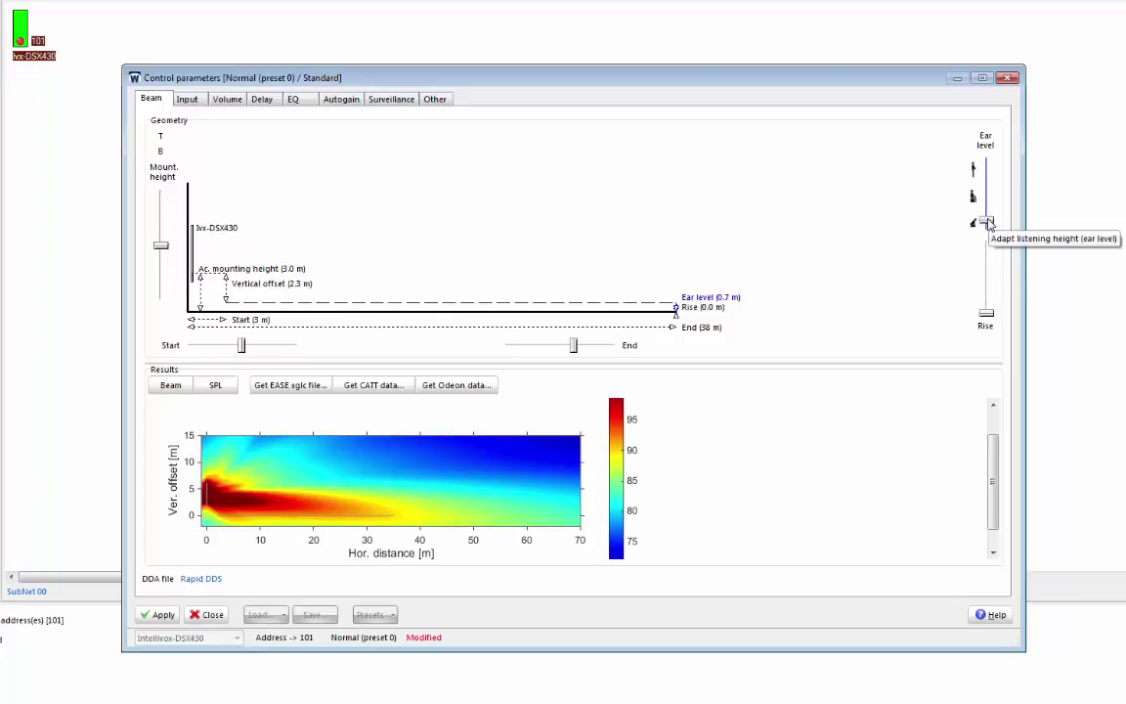
left_click_drag(987, 224, 991, 184)
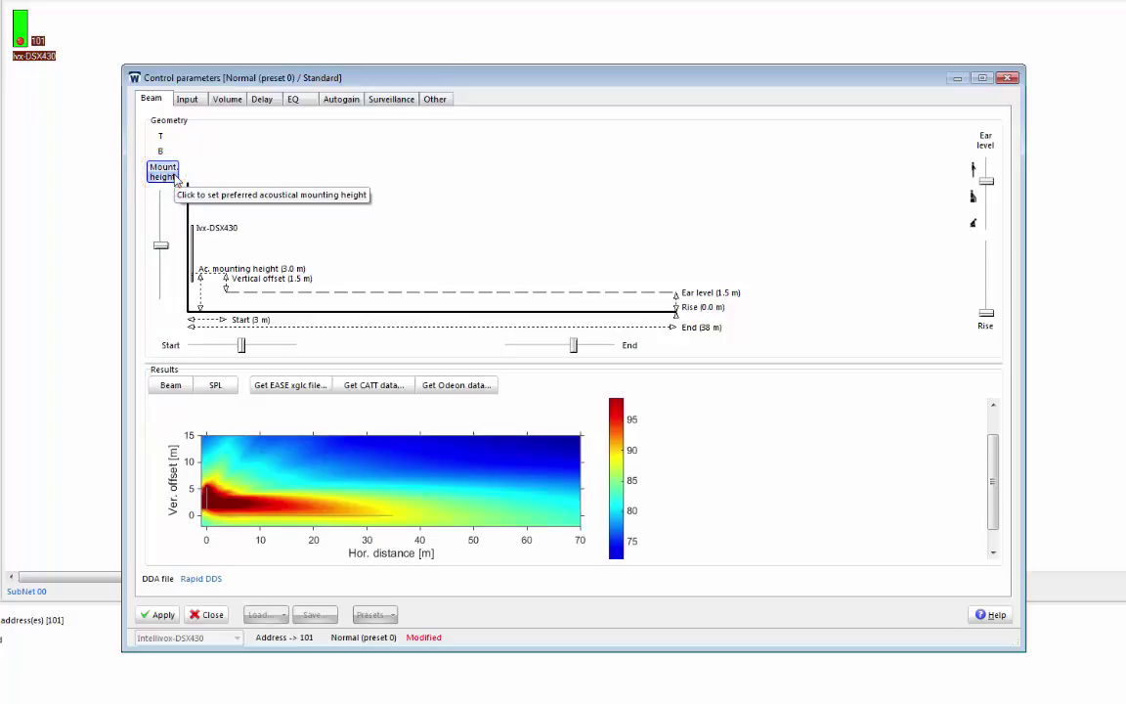
Try mounting heights between 3.0 m and 4.0 m, settling on a 3.2 m acoustical mounting height
left_click(174, 176)
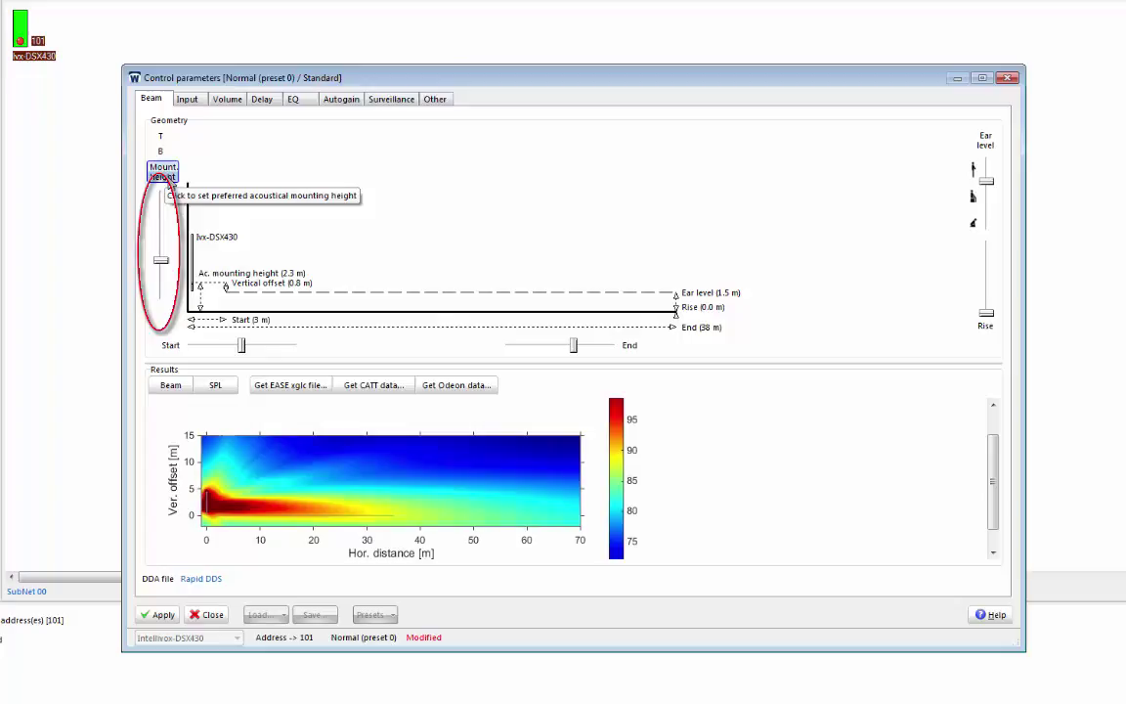
left_click_drag(164, 260, 166, 236)
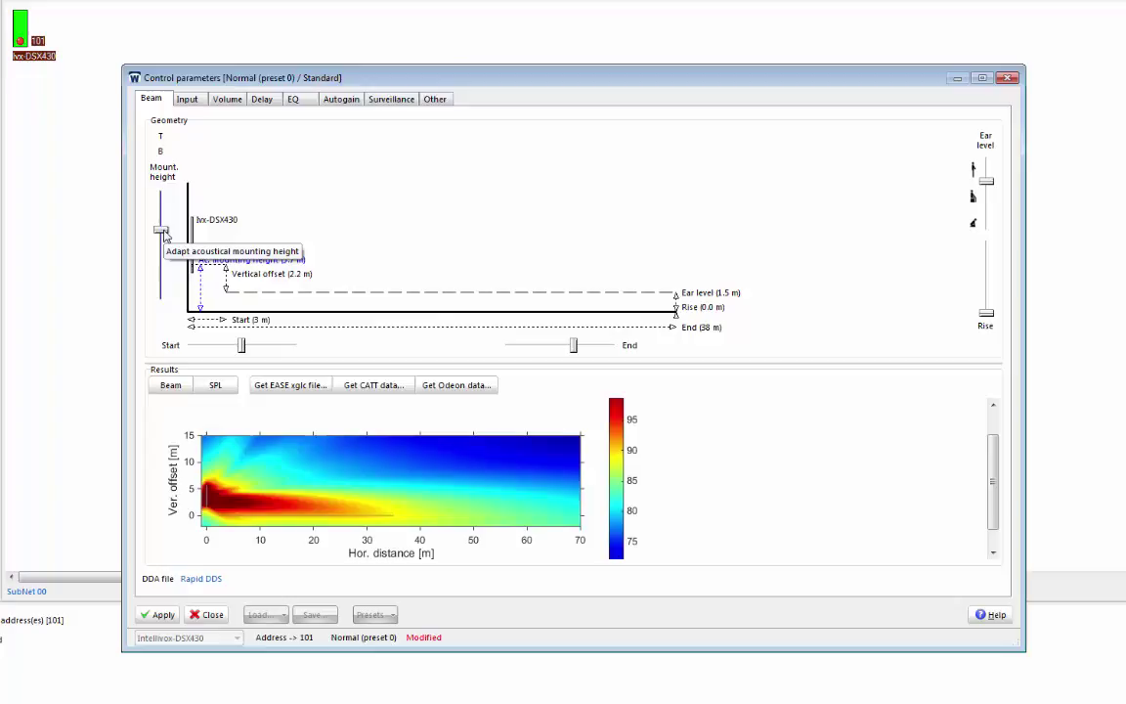
left_click(173, 170)
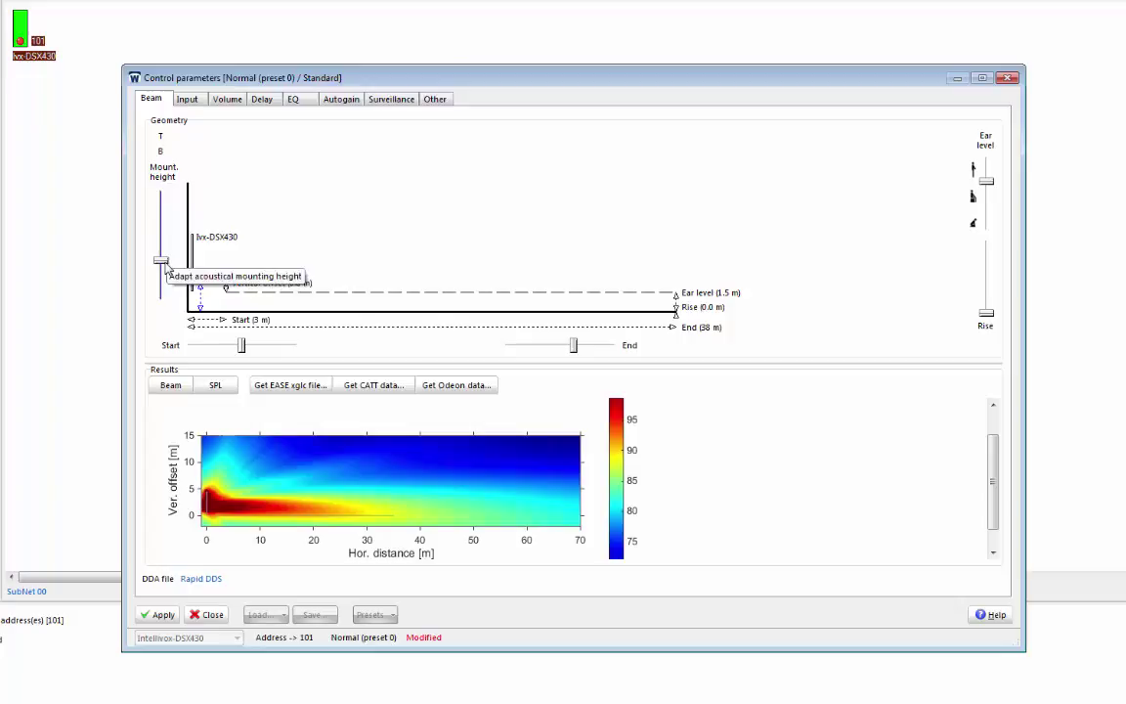
left_click_drag(167, 264, 166, 220)
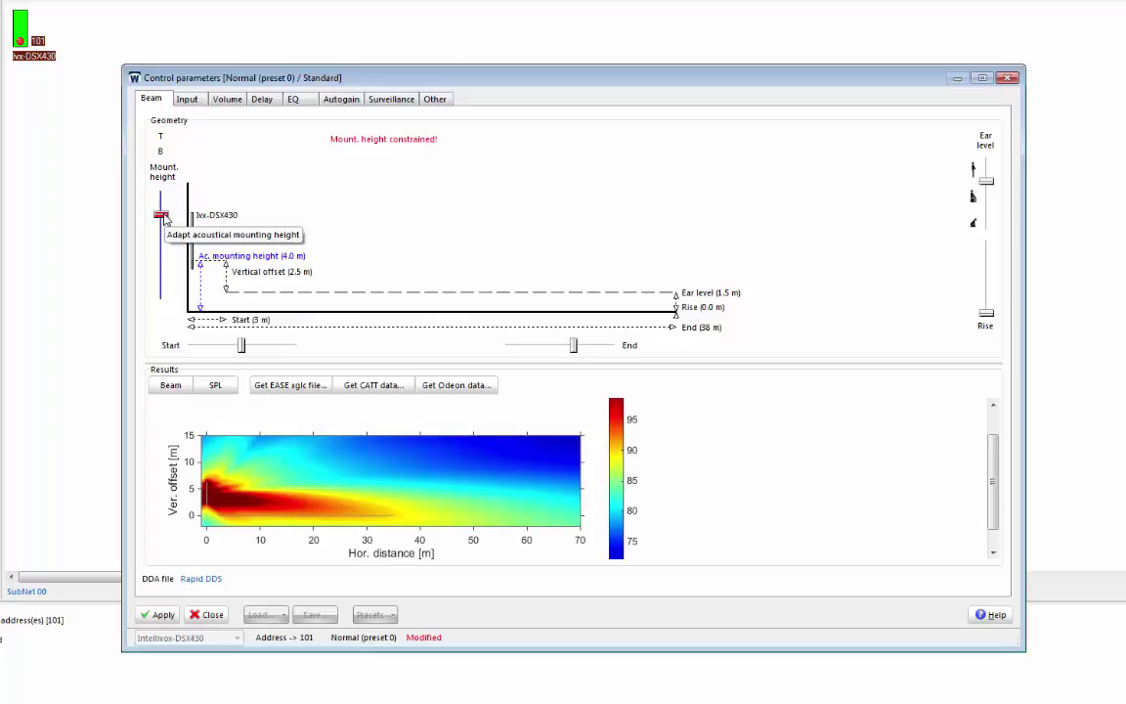
left_click_drag(166, 221, 168, 247)
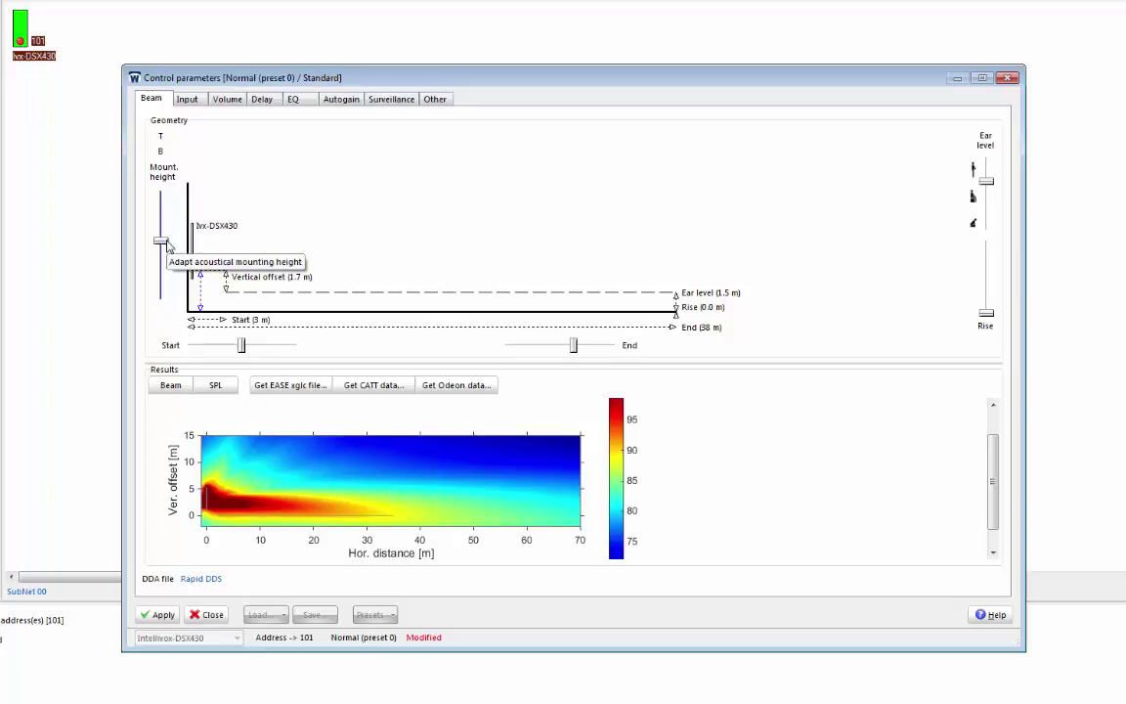
Apply the preferred 2.3 m acoustical mounting height, 0.8 m above ear level
left_click(165, 174)
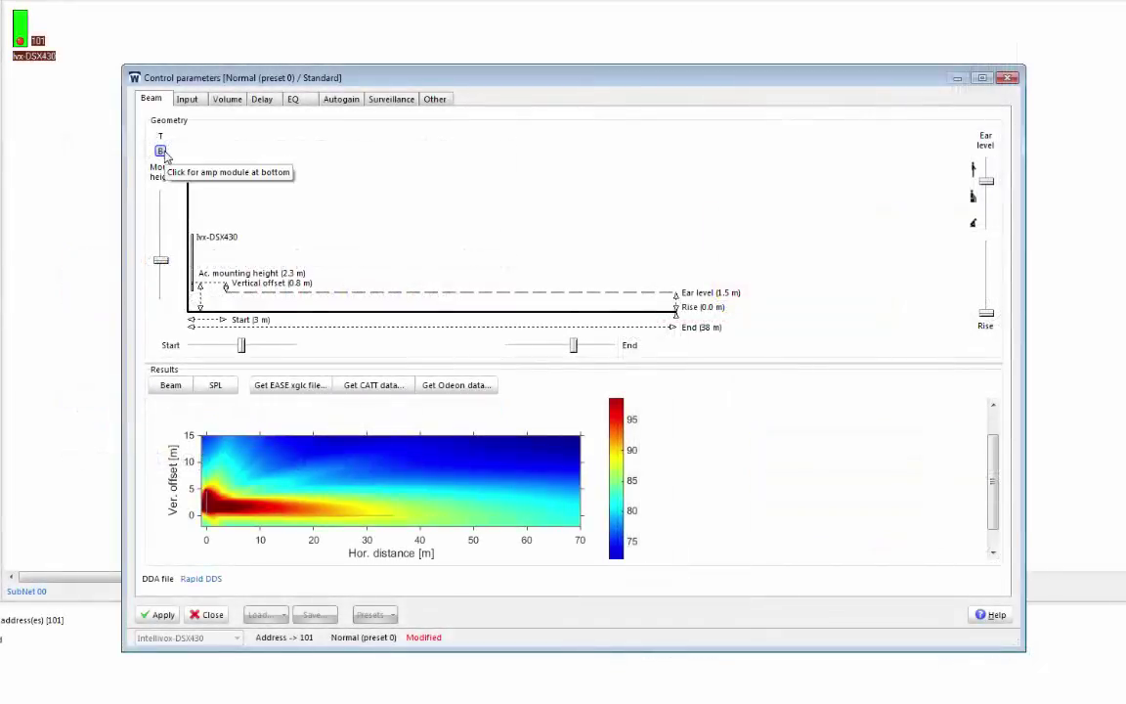
left_click(161, 137)
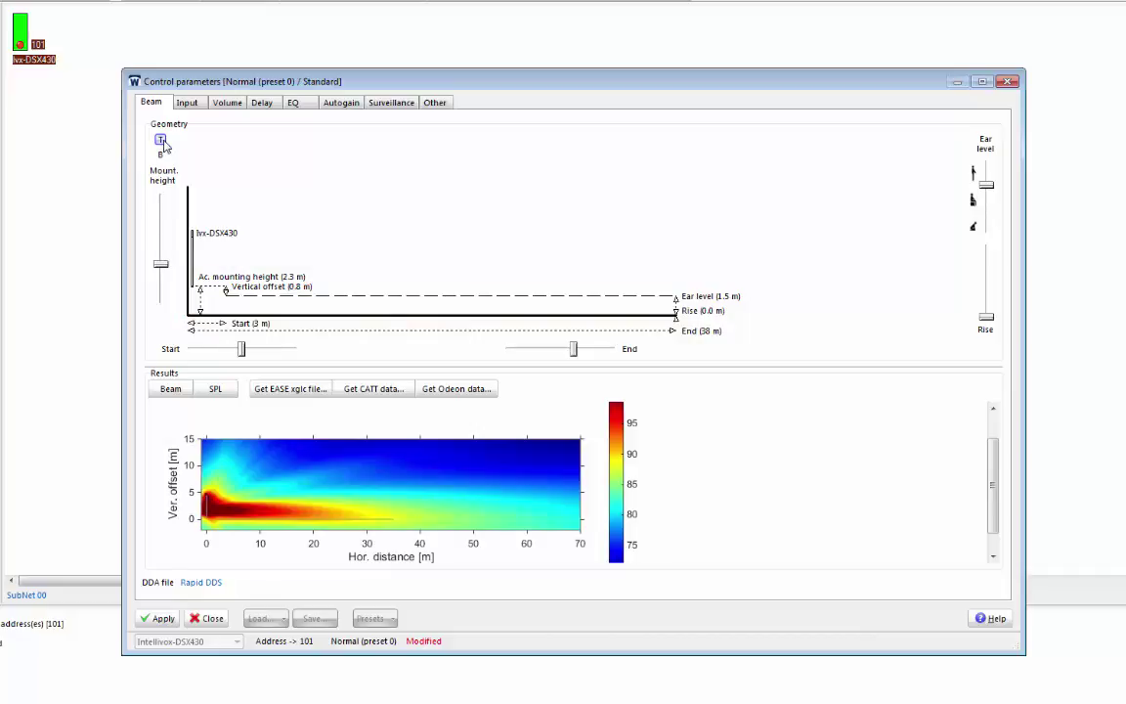
left_click(162, 154)
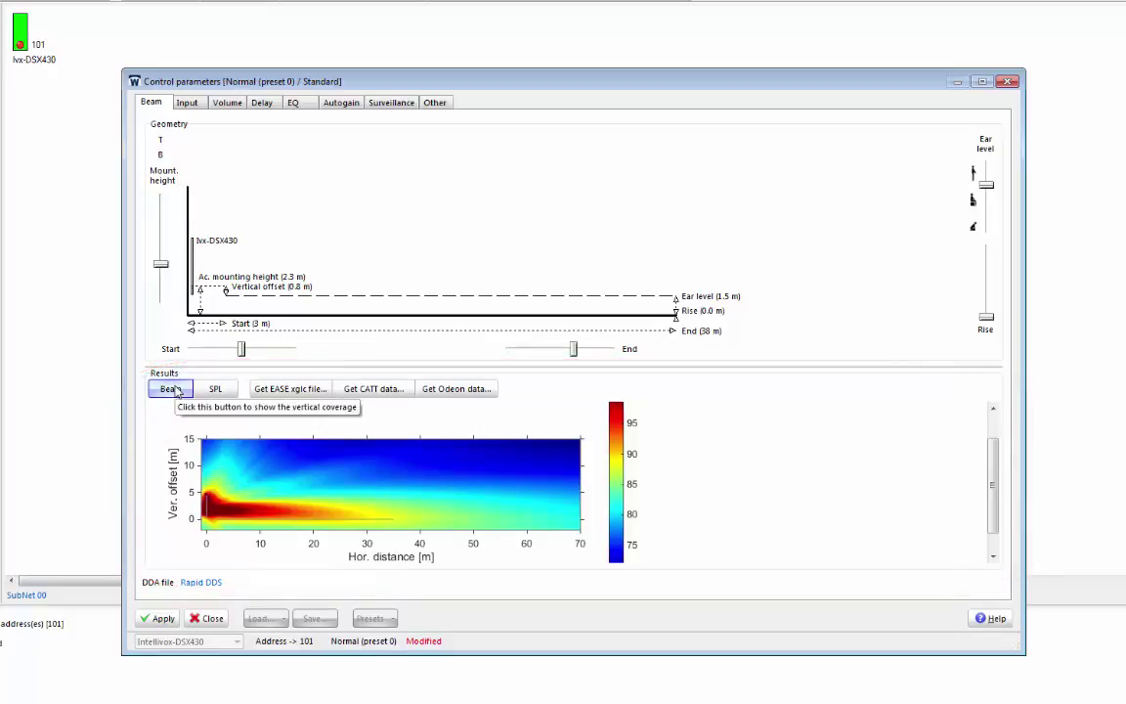
Review SPL versus distance, return to the beam map, and apply the beam to the DSX430
left_click(214, 391)
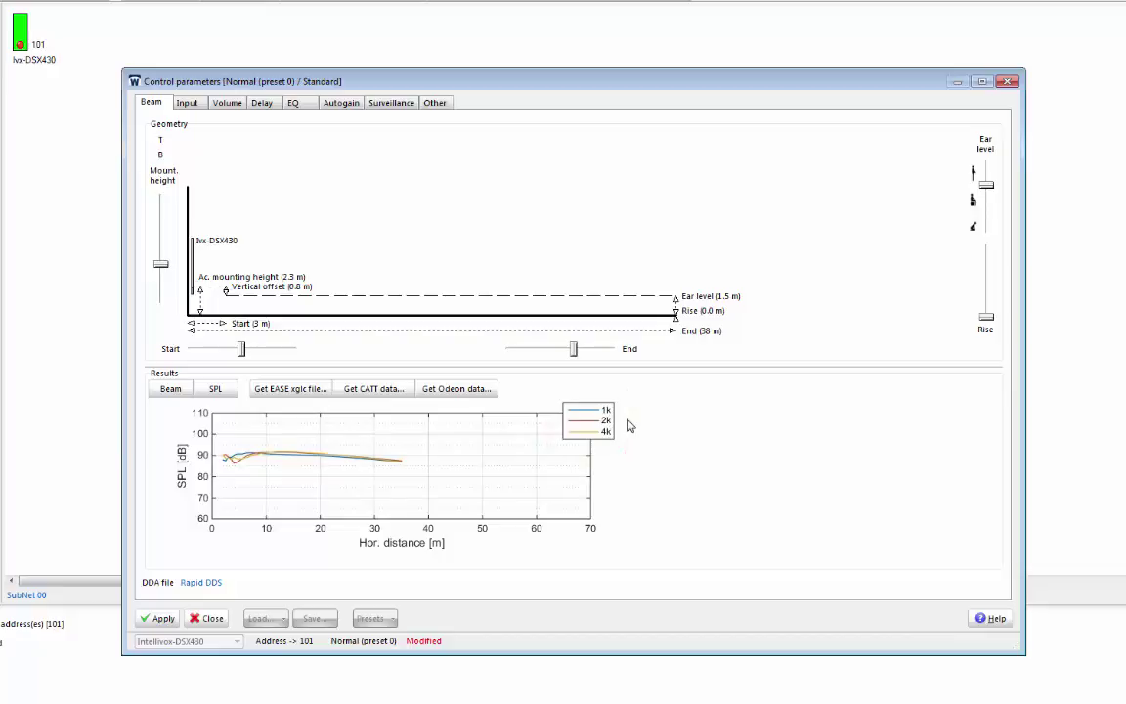
left_click(170, 388)
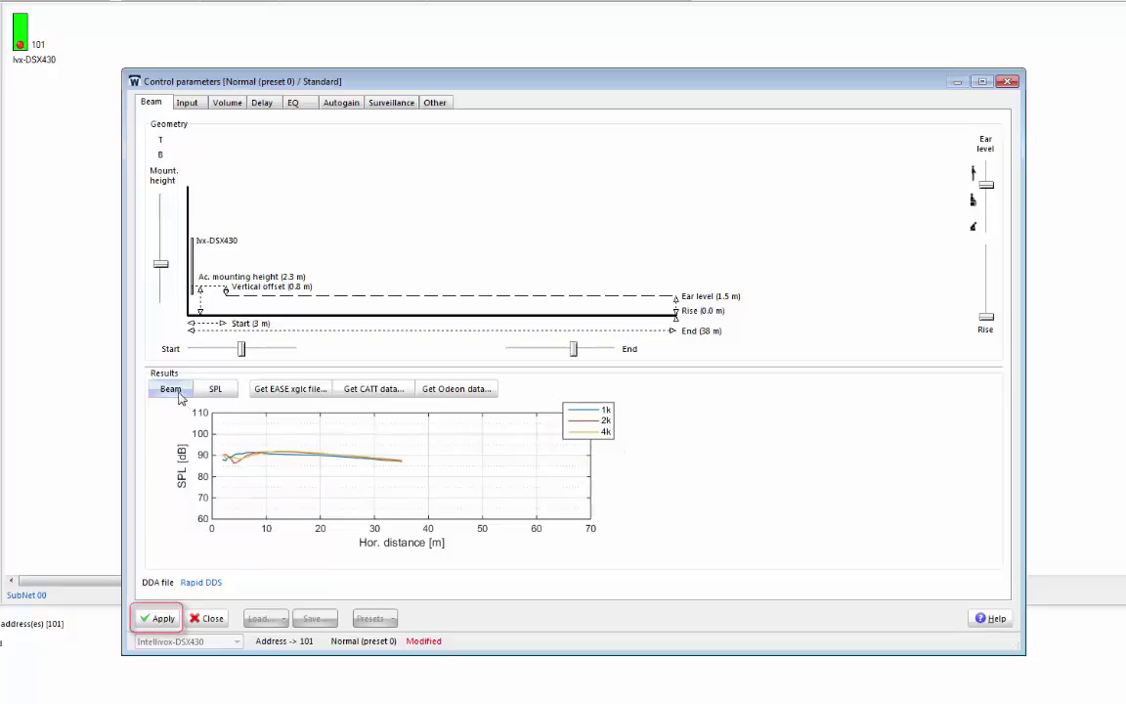
left_click(163, 619)
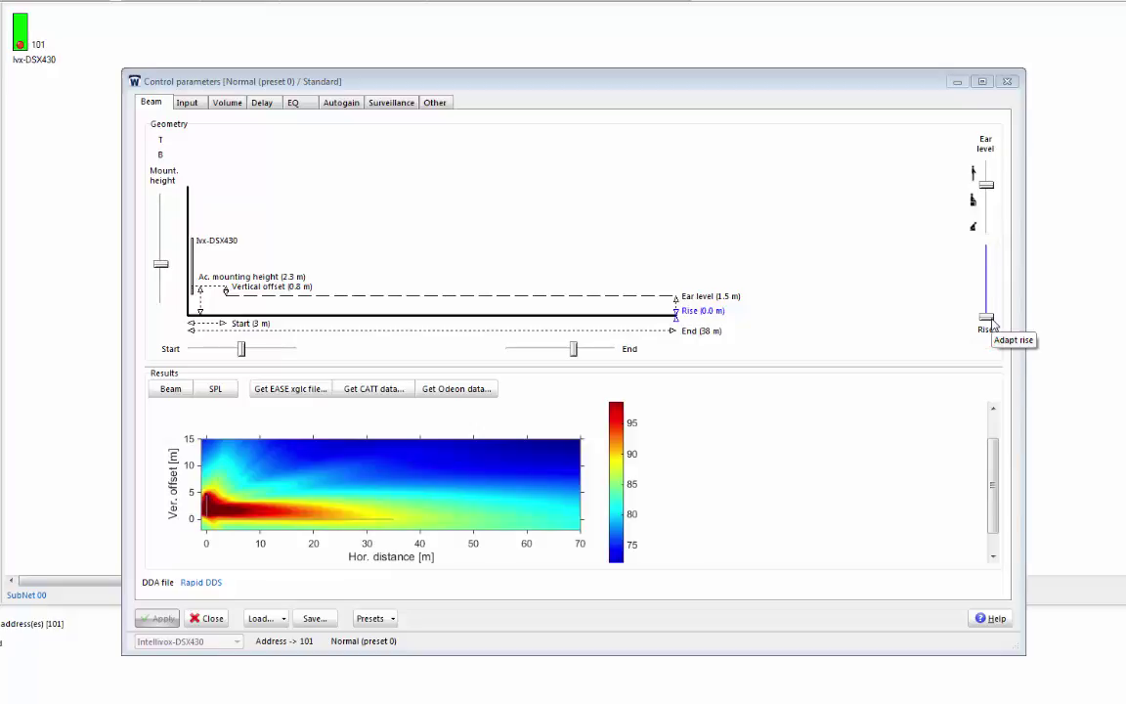
Raise the audience floor rise from 0.0 m to 2.0 m
mouse_move(990, 322)
left_mouse_down()
mouse_move(998, 283)
mouse_move(1002, 324)
mouse_move(1002, 313)
left_mouse_up()
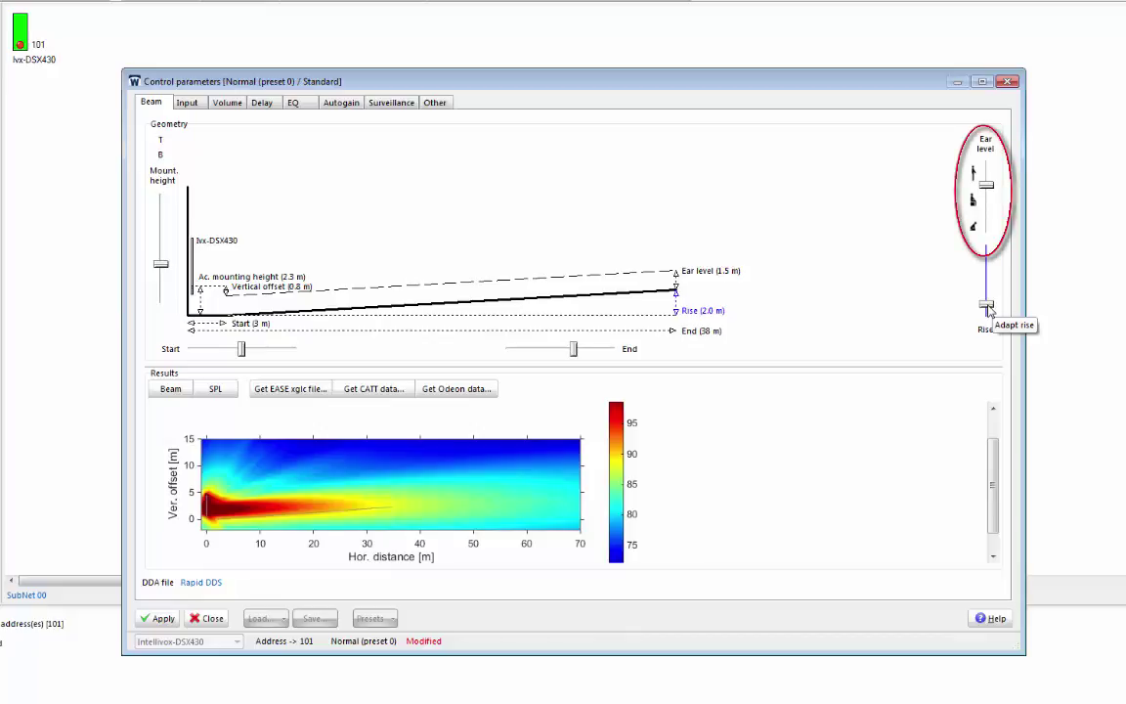
Use the 1.2 m sitting ear level, extend the audience to 45 m, and reset mounting height to 2.0 m
left_click(974, 203)
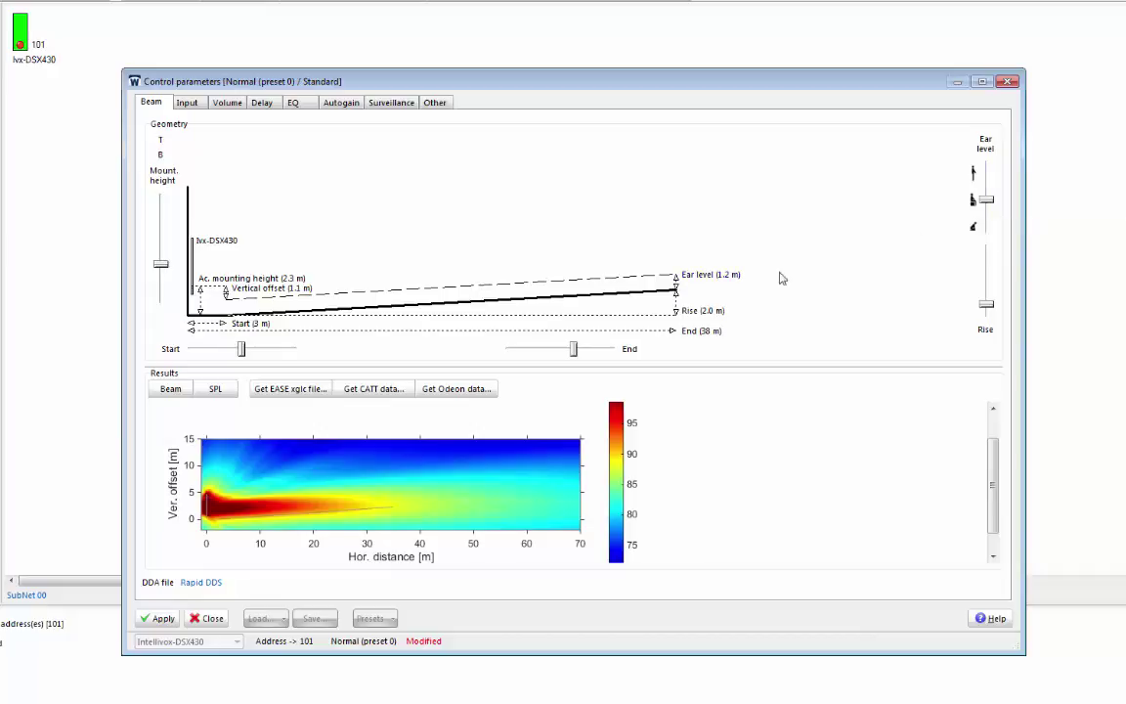
left_click_drag(575, 357, 594, 366)
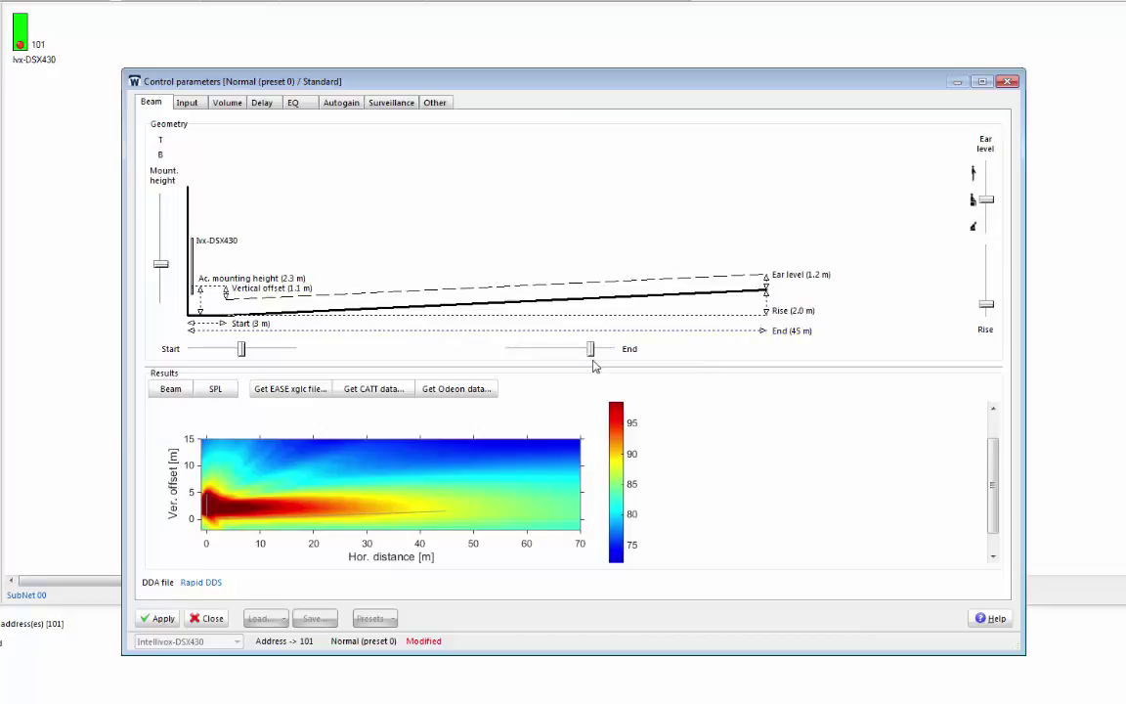
left_click(166, 178)
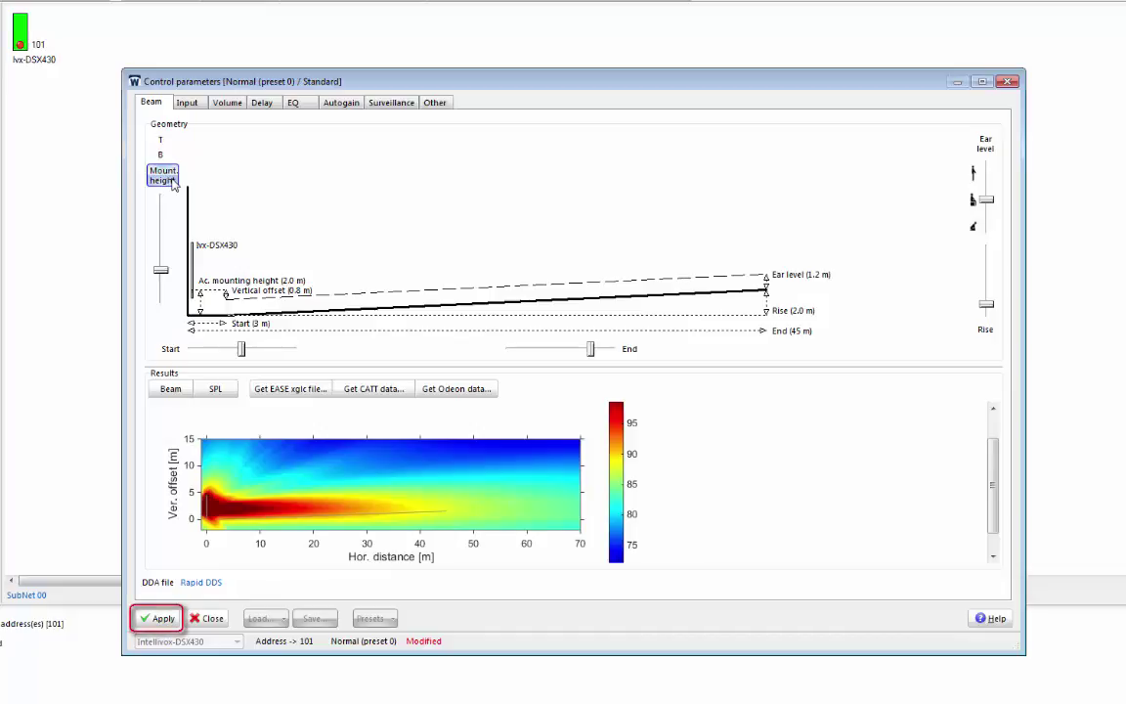
Send the revised DSX430 beam settings to the loudspeaker with Apply
left_click(159, 618)
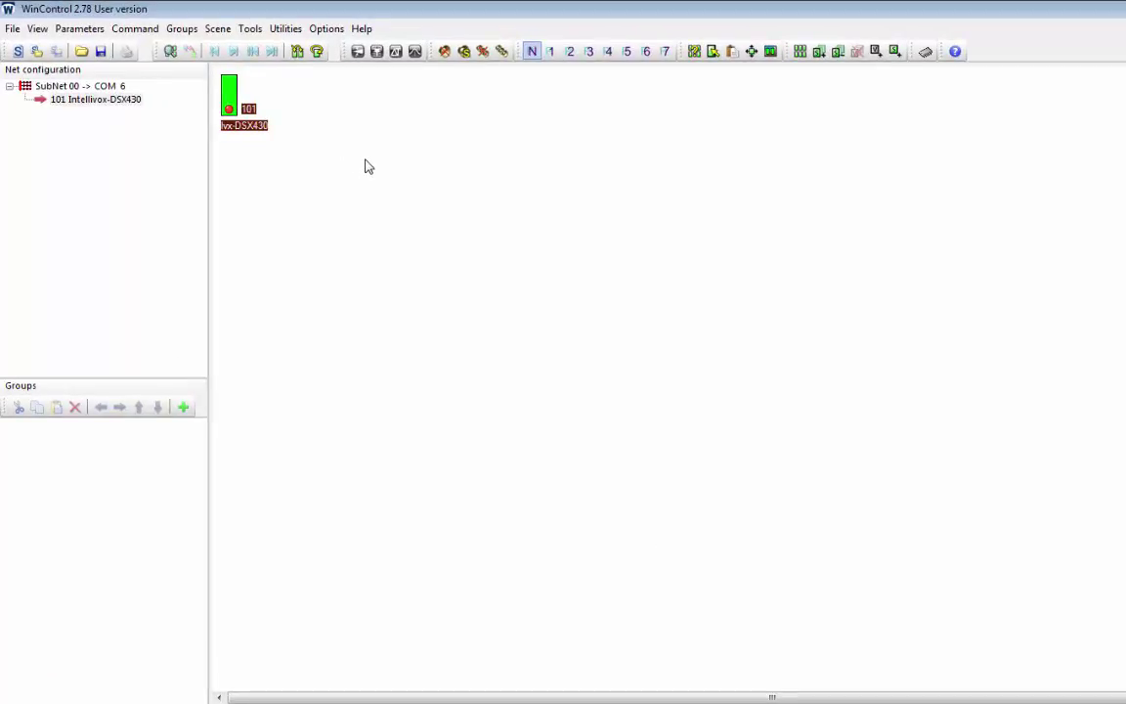
Enable Off-line in Communication options so SubNet 00 emulates the offline DSX380 unit
left_click(326, 29)
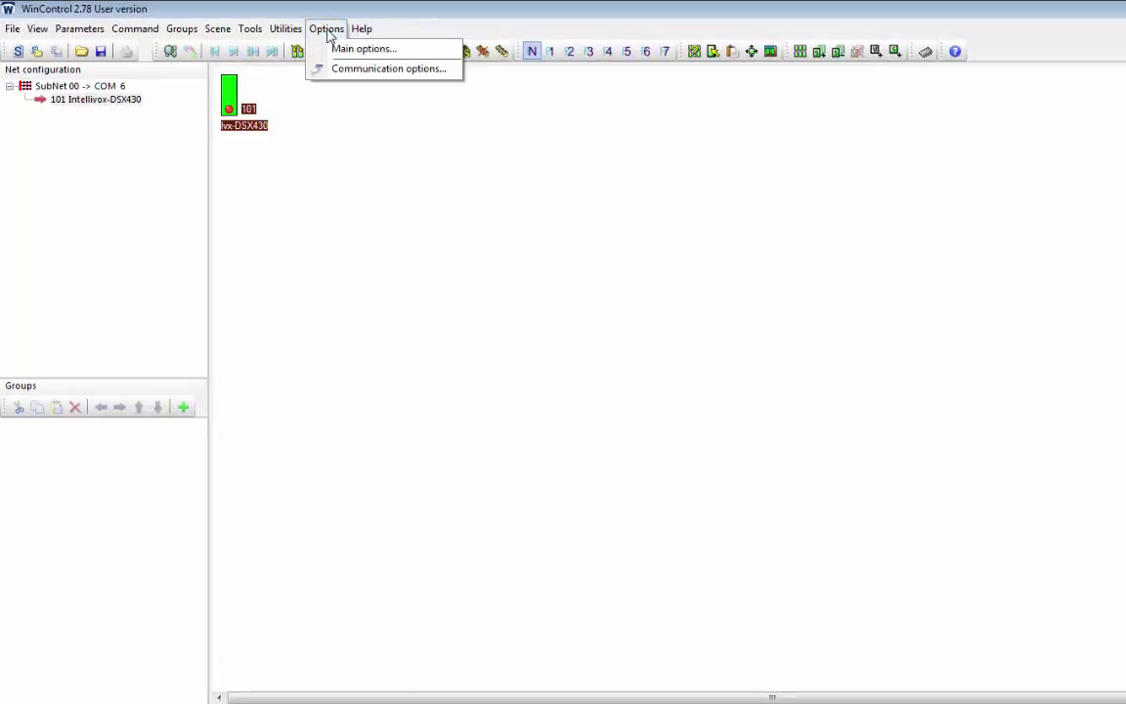
left_click(353, 74)
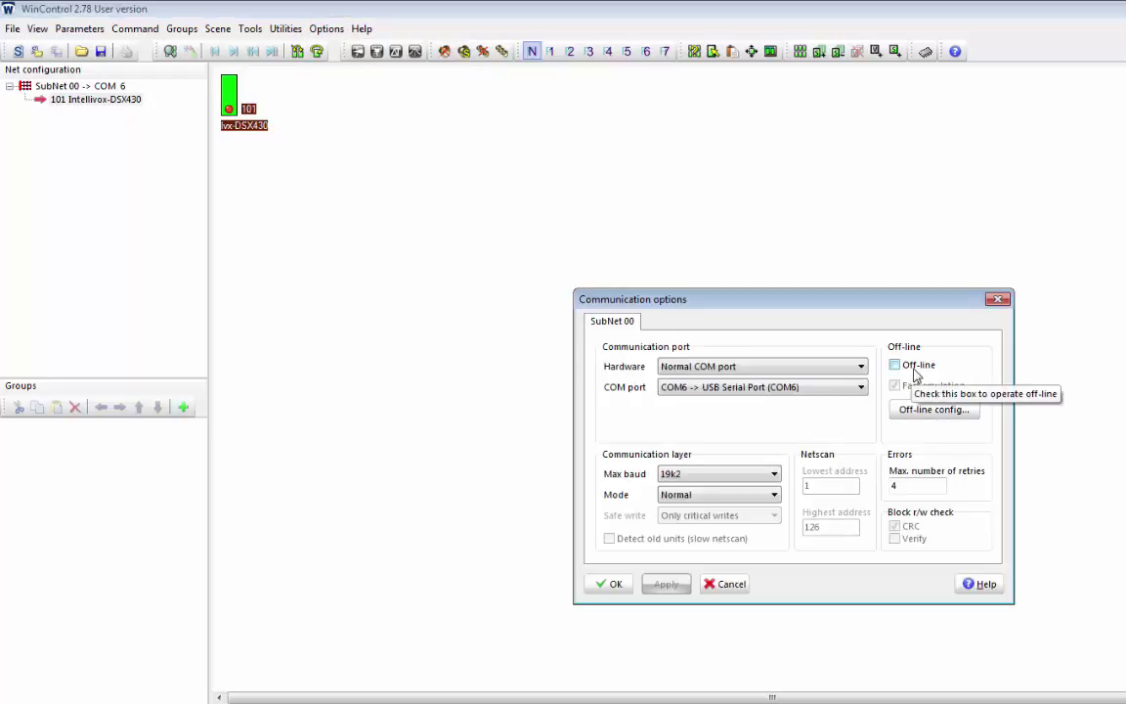
left_click(915, 371)
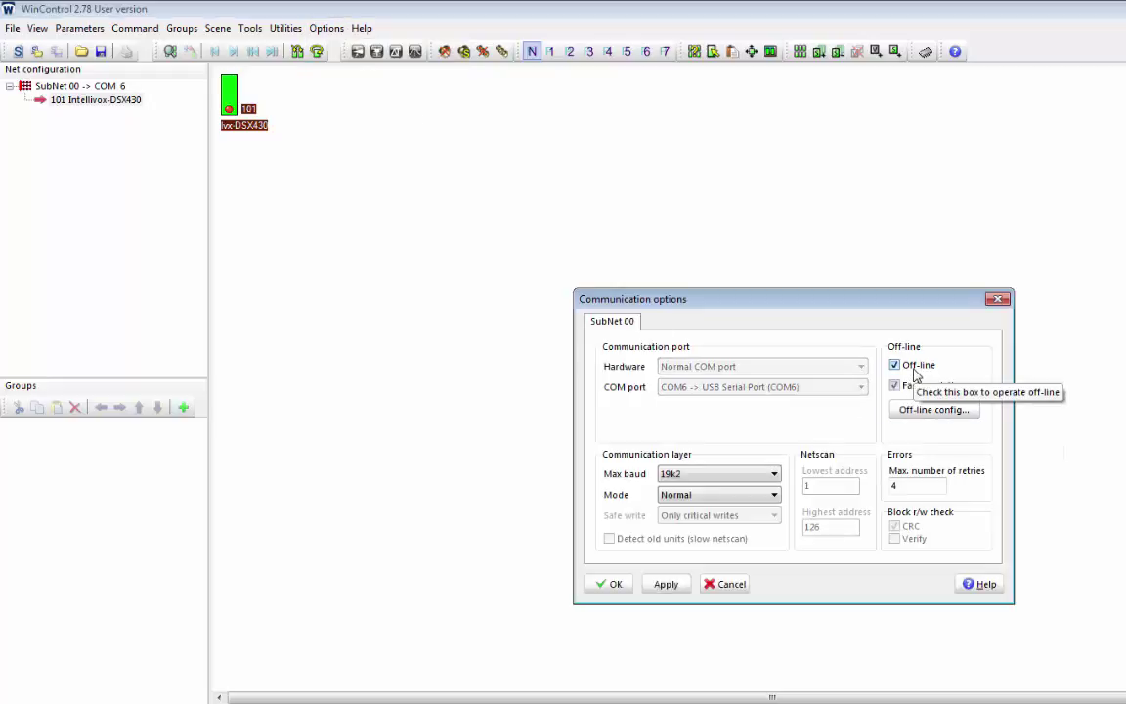
left_click(620, 584)
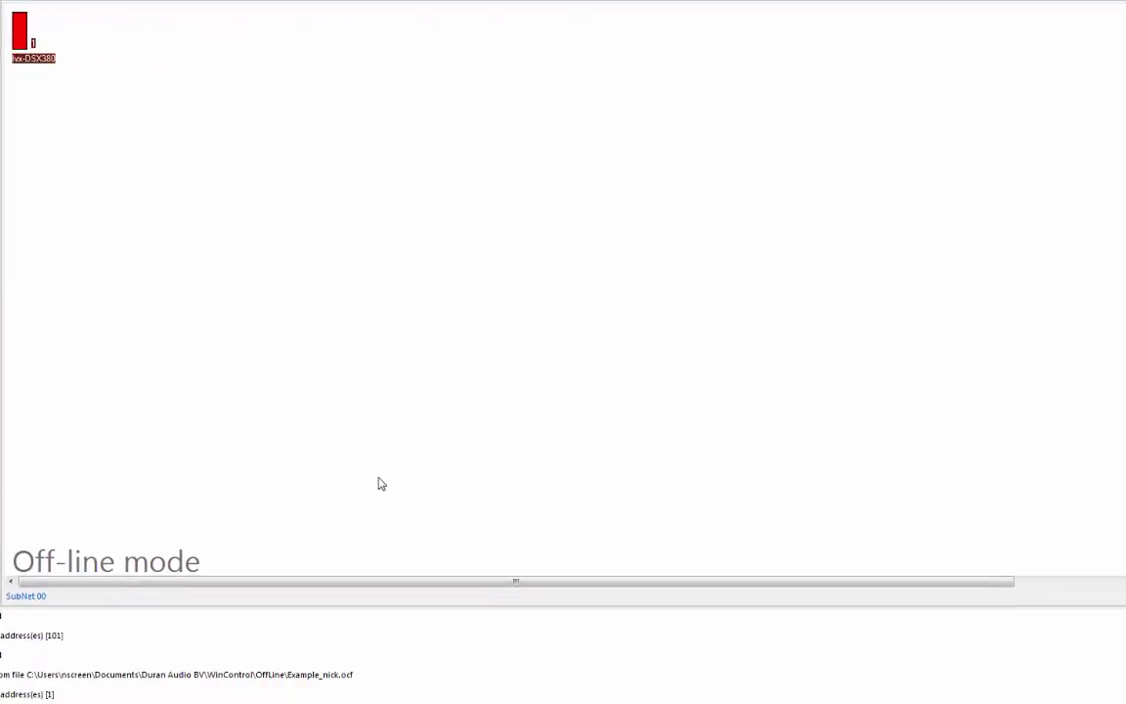
Show the Beam parameters of the lvx-DSX380 unit from its context menu
right_click(22, 39)
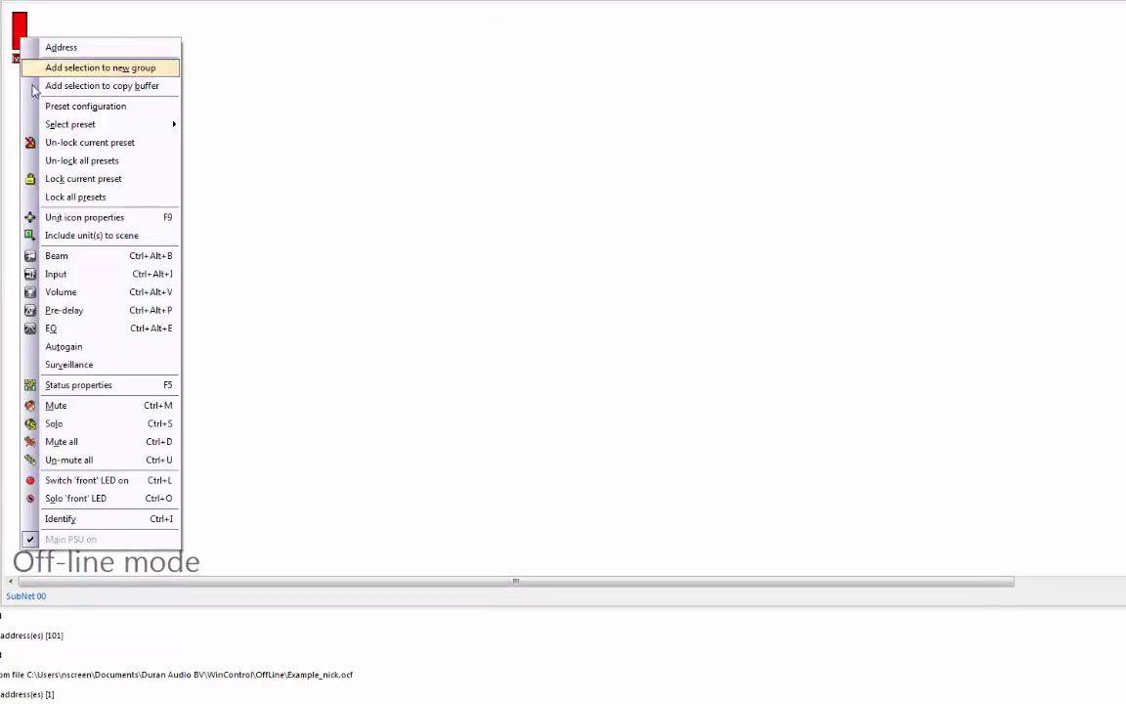
left_click(79, 257)
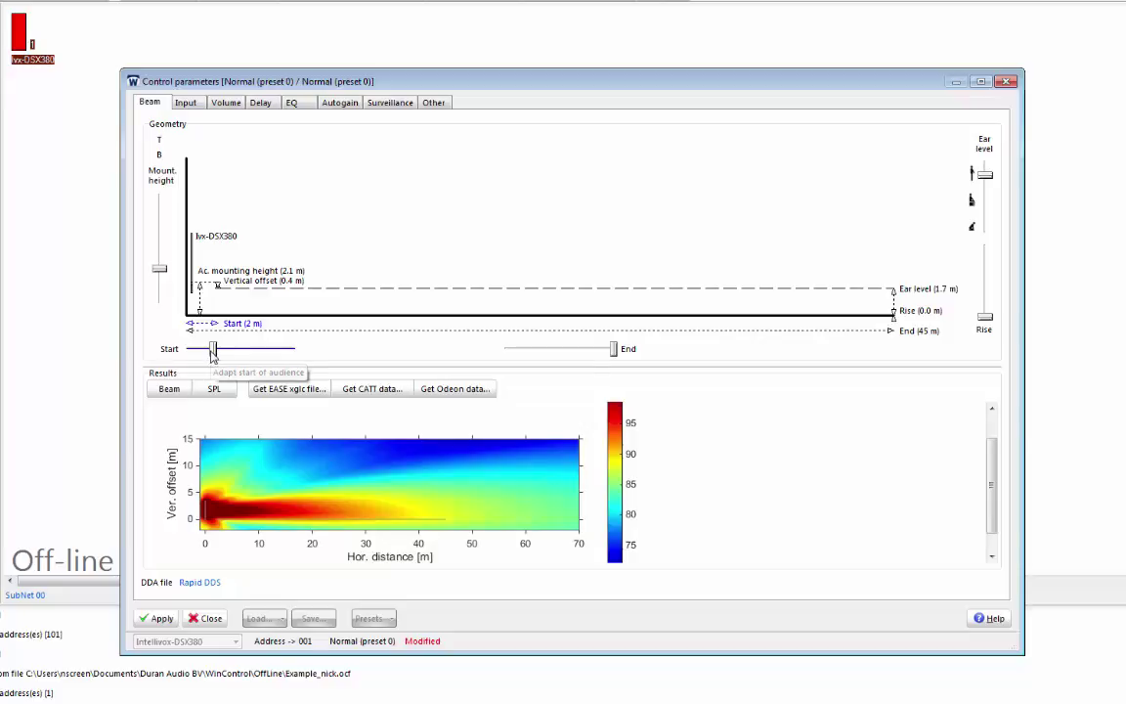
Set the DSX380 audience to 4–40 m, sitting 1.2 m ear level, and 2.2 m mounting height
left_click_drag(212, 350, 267, 349)
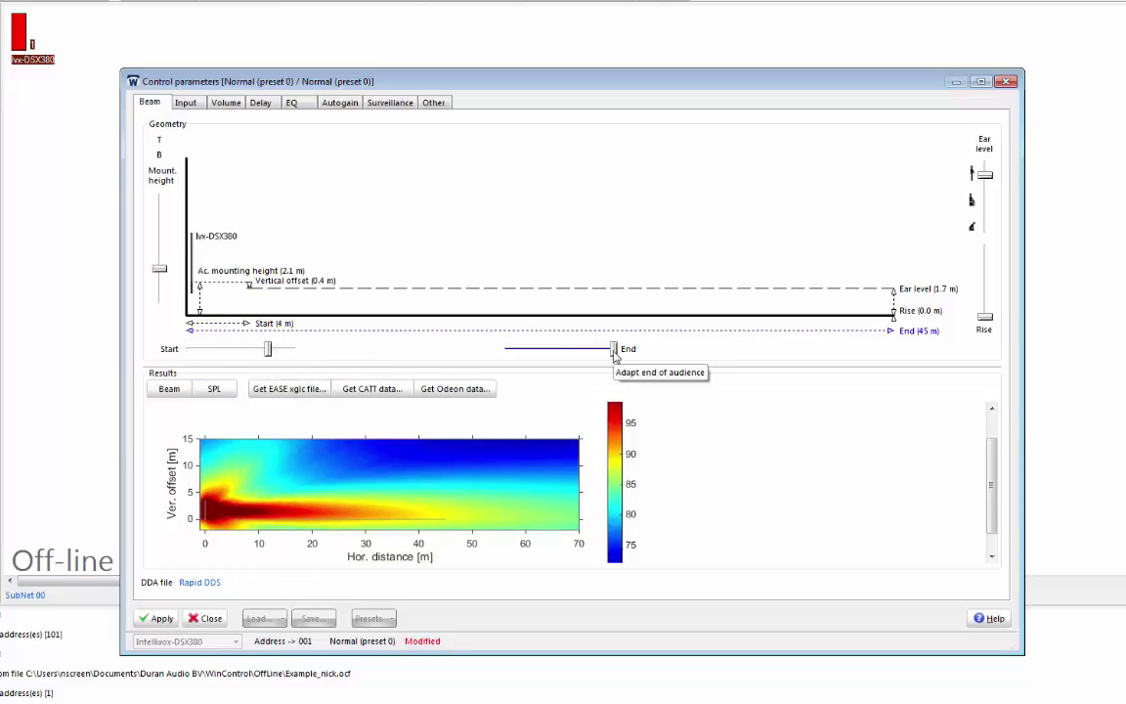
left_click_drag(615, 357, 603, 358)
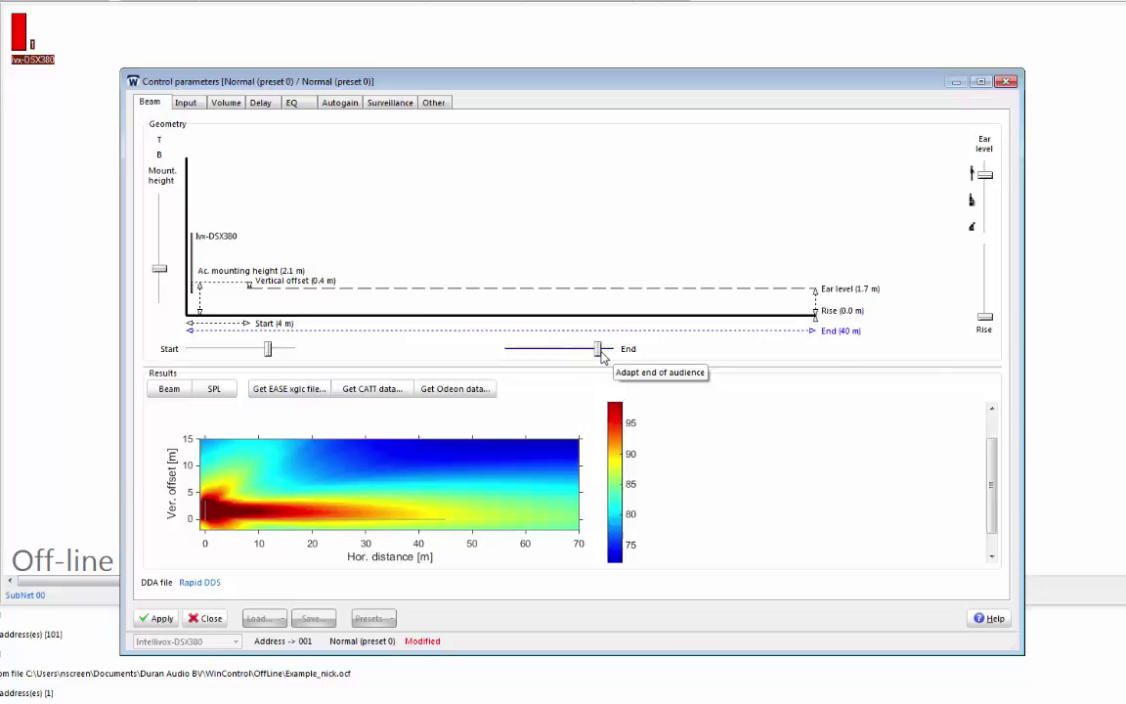
left_click(973, 203)
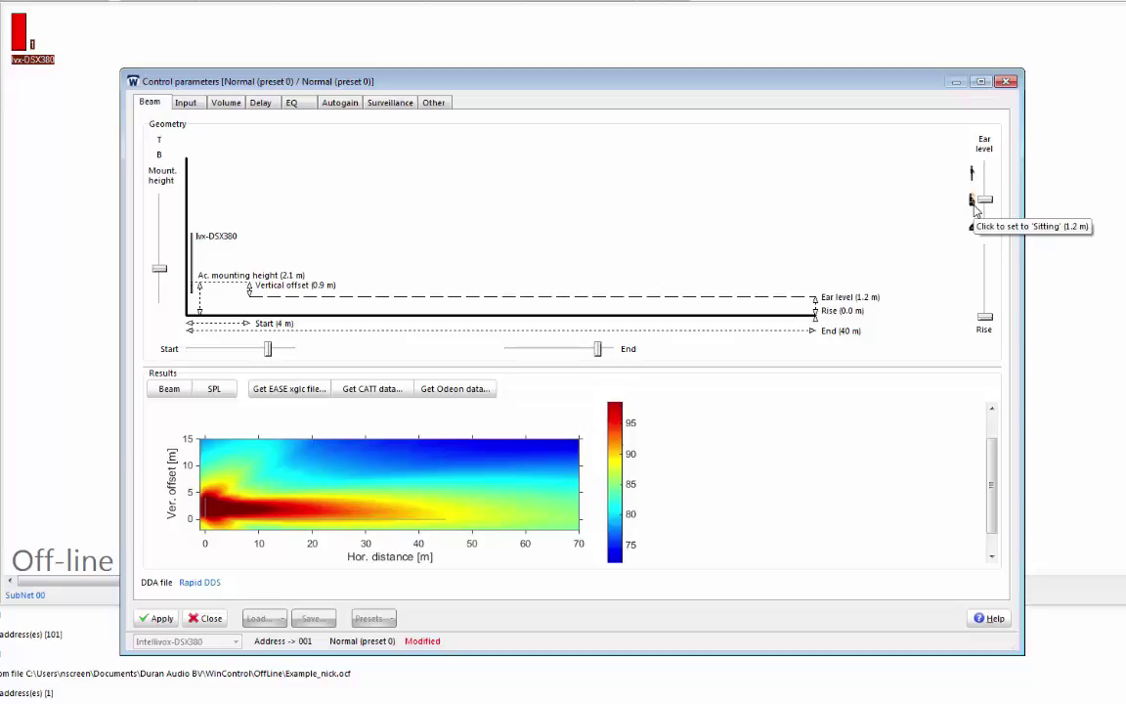
left_click(161, 179)
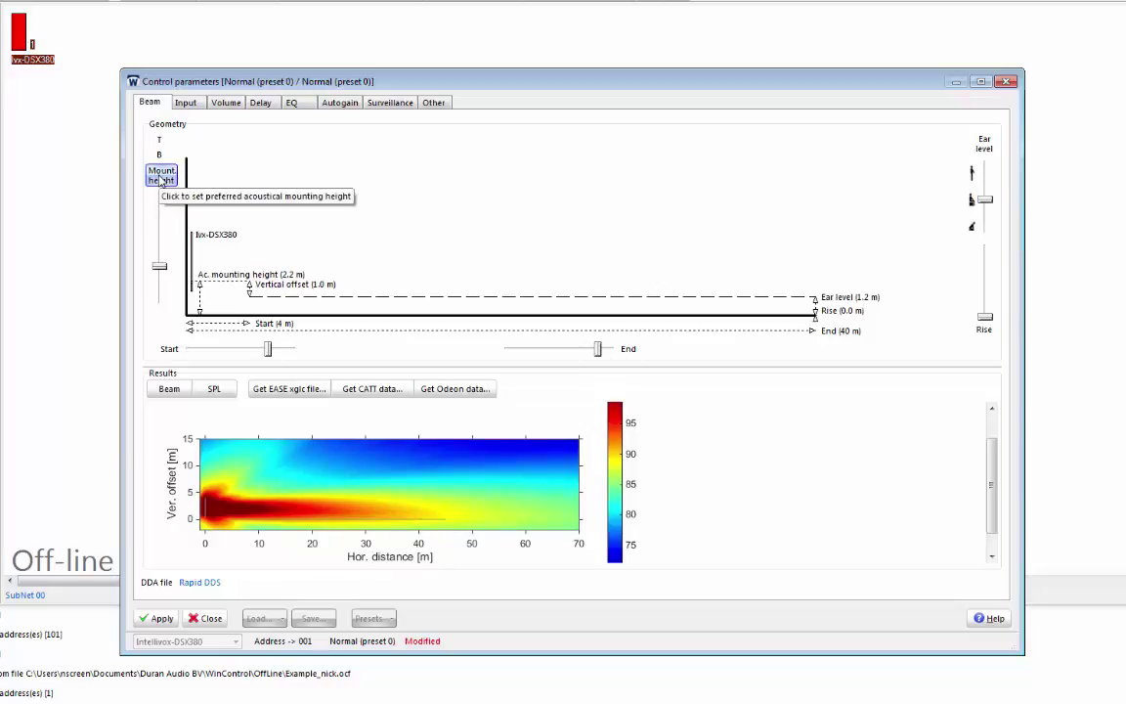
Request the EASE xglc file for the DSX380 beam, bringing up the download-source choice
left_click(313, 391)
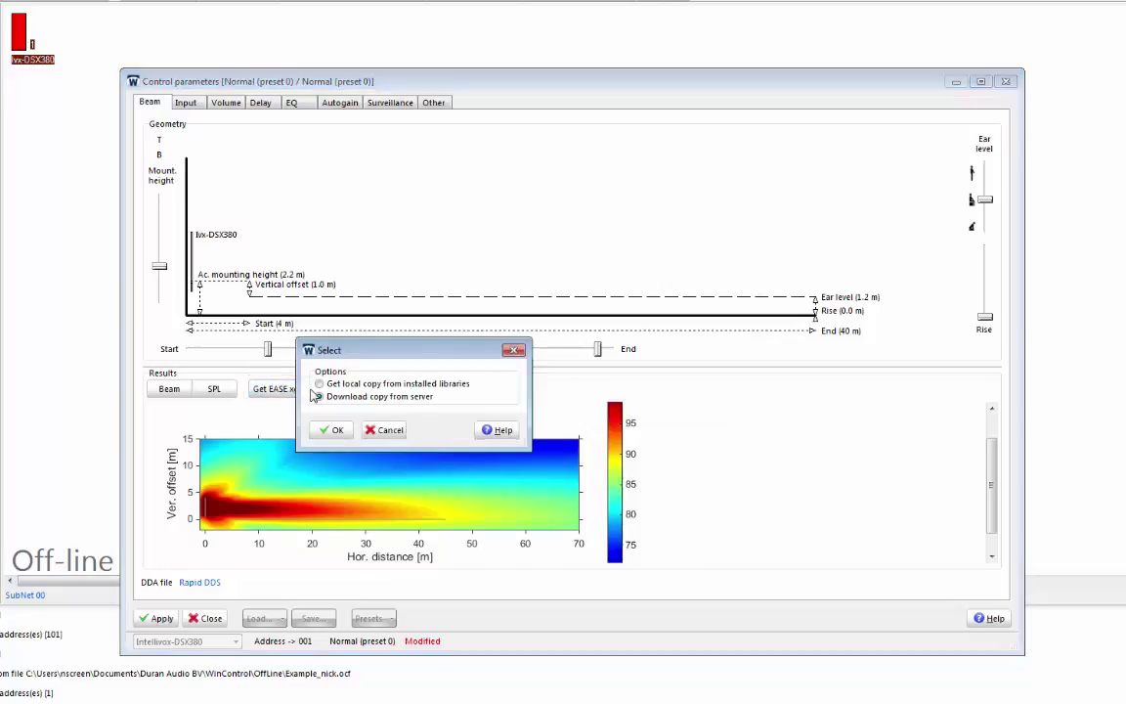